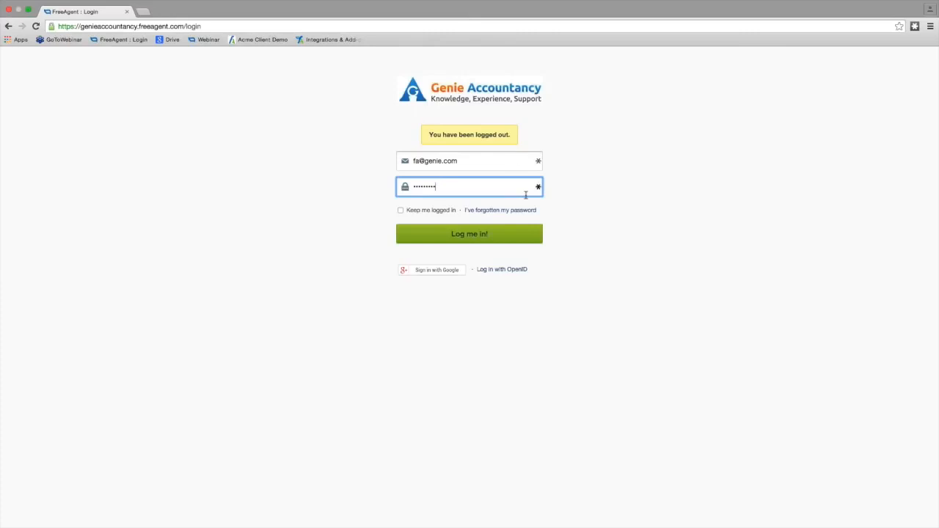
# - Log in with the credentials already filled in and open a form for a new contact
pyautogui.click(488, 234)
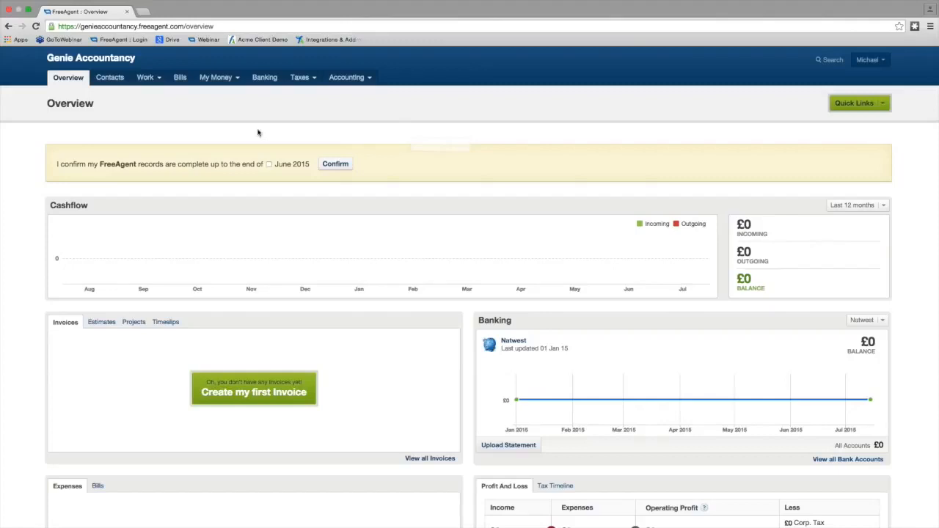
pyautogui.click(109, 79)
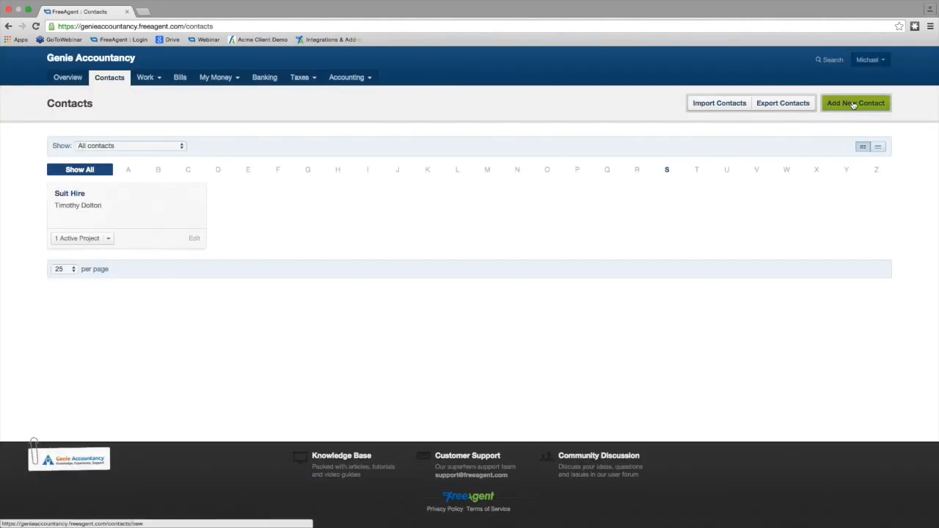
pyautogui.click(853, 104)
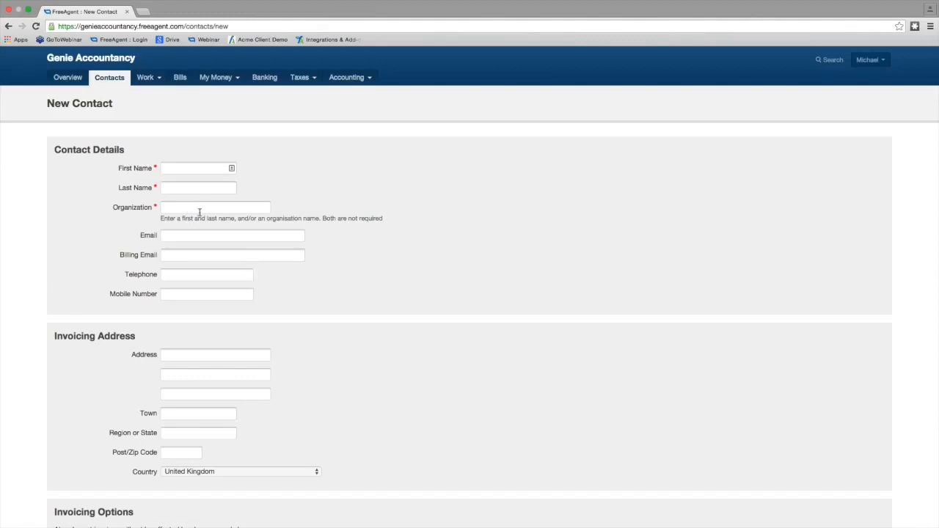
# - Fill the new contact with the saved details for Design Time, then create it and continue with another contact
pyautogui.click(199, 209)
pyautogui.click(205, 218)
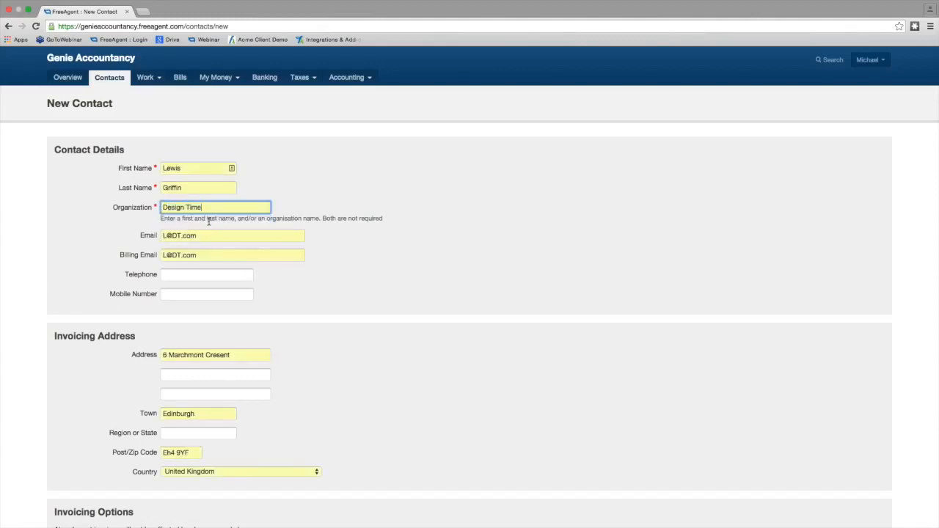
pyautogui.scroll(-2, 345, 284)
pyautogui.scroll(-5, 344, 284)
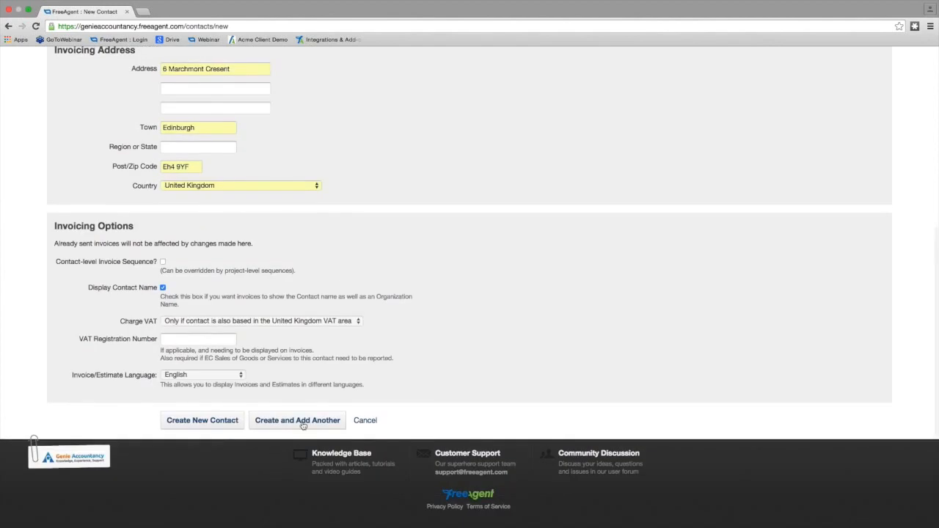
pyautogui.scroll(3, 306, 400)
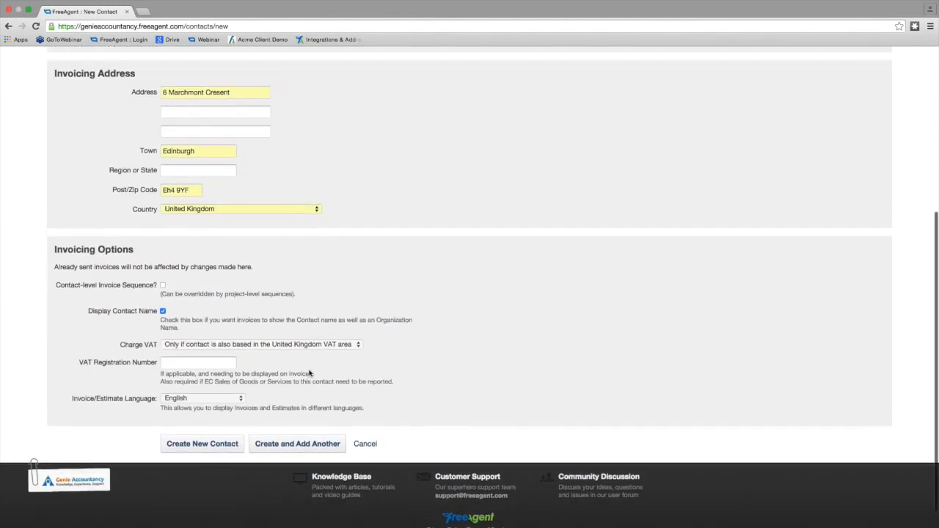
pyautogui.scroll(3, 310, 373)
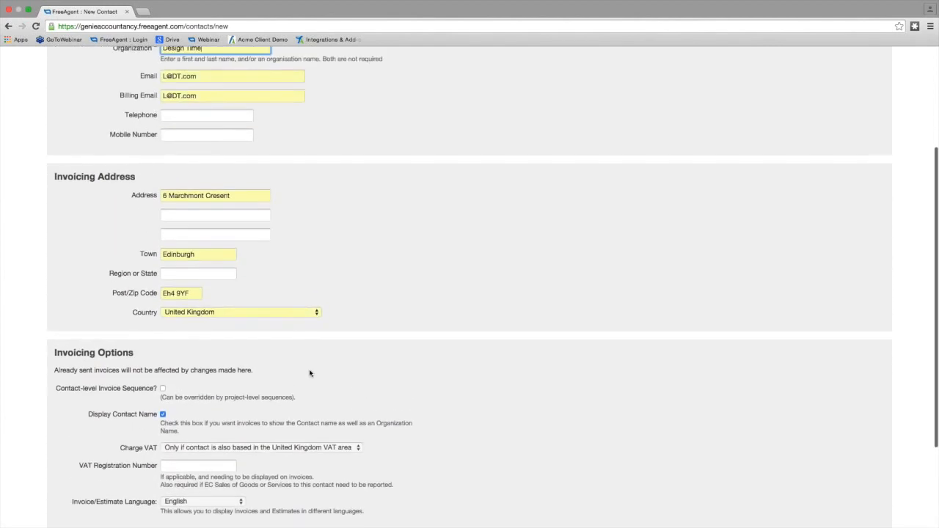
pyautogui.scroll(-5, 310, 373)
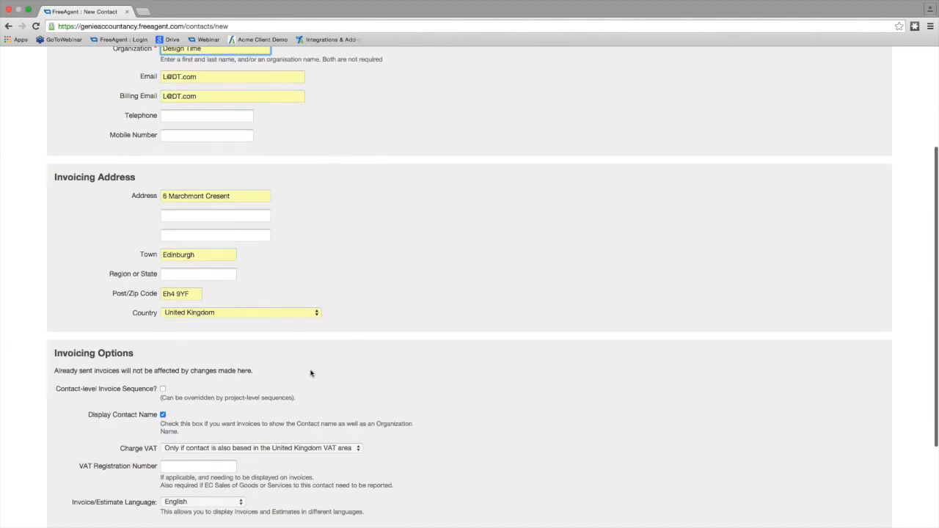
pyautogui.click(308, 423)
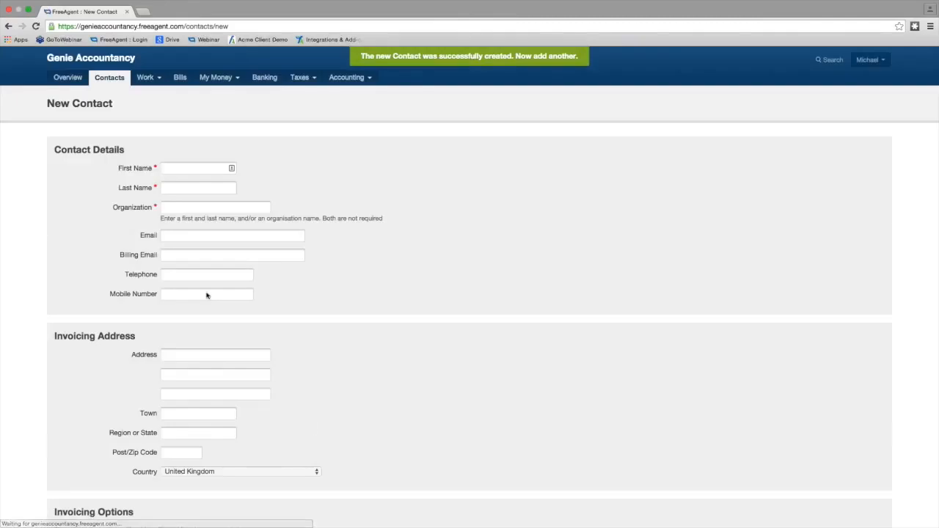
# - Fill the second contact with the saved details for the organization Acme Inc and create it
pyautogui.click(177, 207)
pyautogui.write('ac')
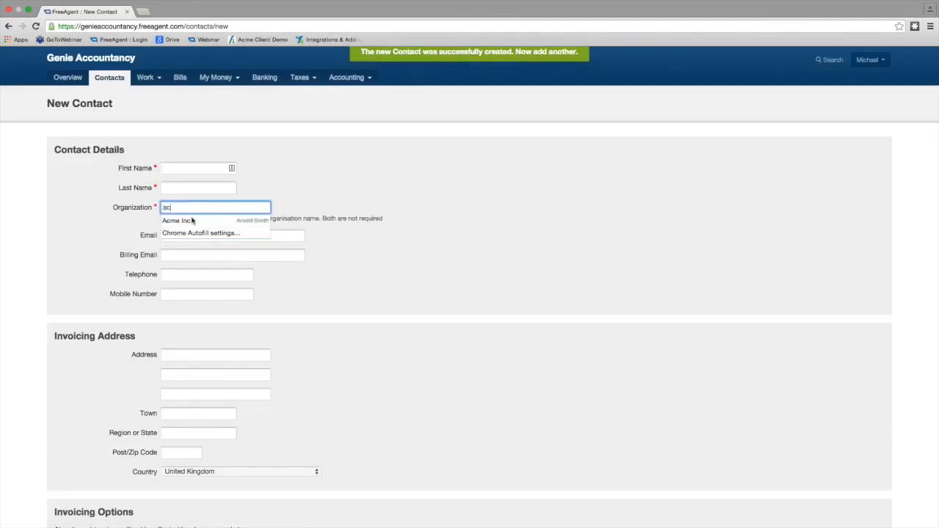
pyautogui.click(179, 220)
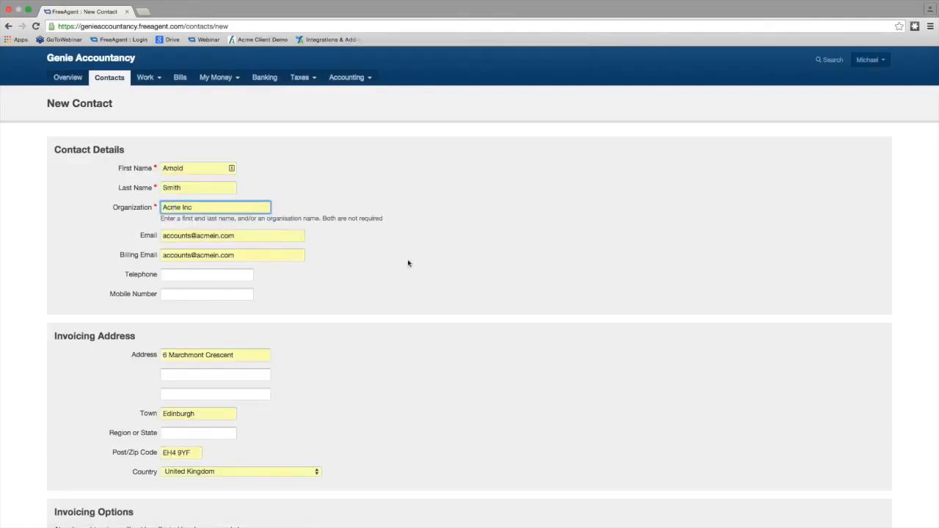
pyautogui.scroll(-3, 409, 263)
pyautogui.scroll(-5, 409, 264)
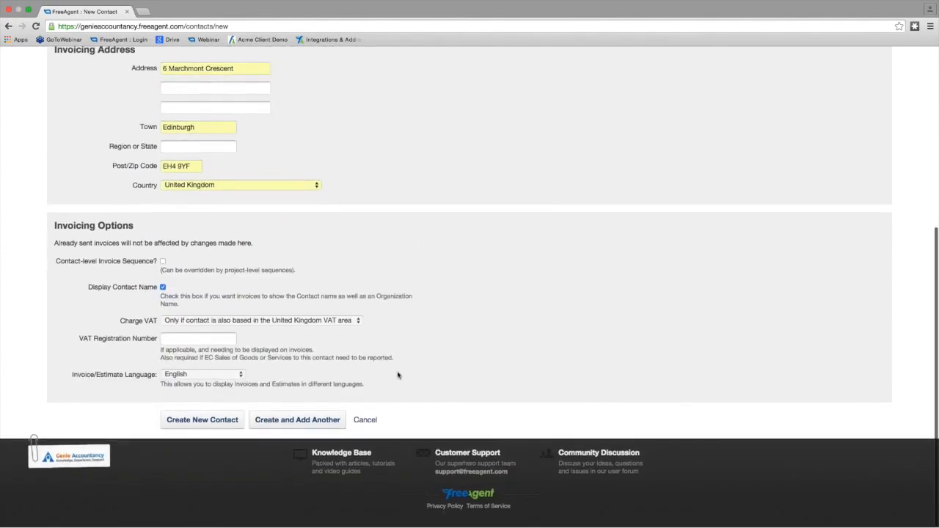
pyautogui.click(194, 426)
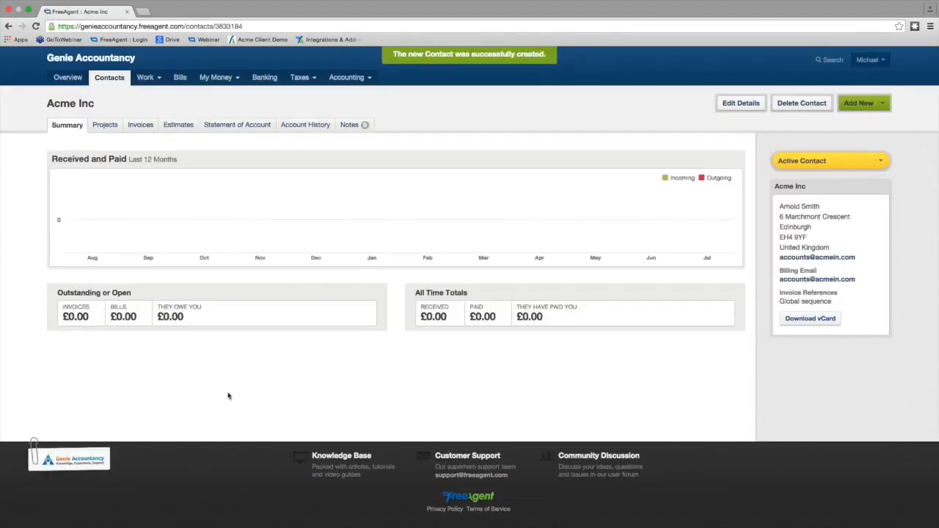
# - Open the Natwest bank account's details for editing and set the bank name to Lloyds
pyautogui.click(265, 78)
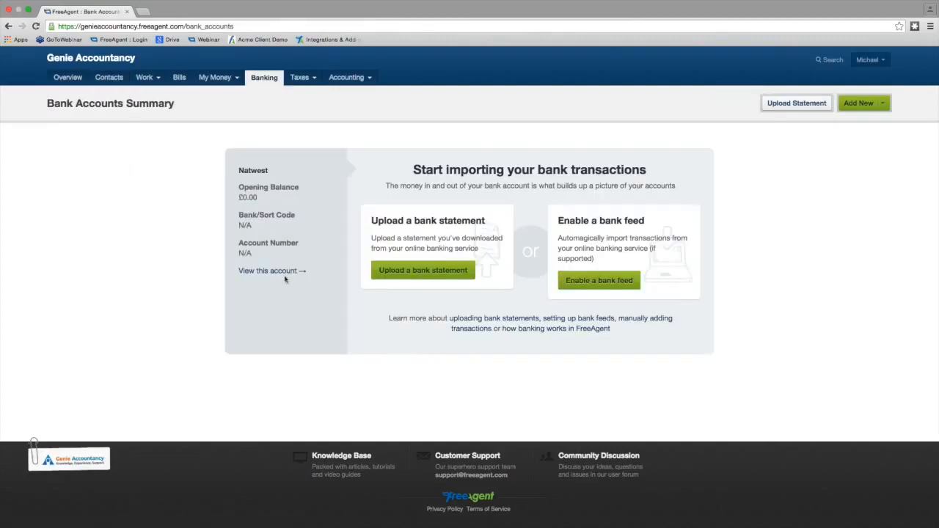
pyautogui.click(286, 274)
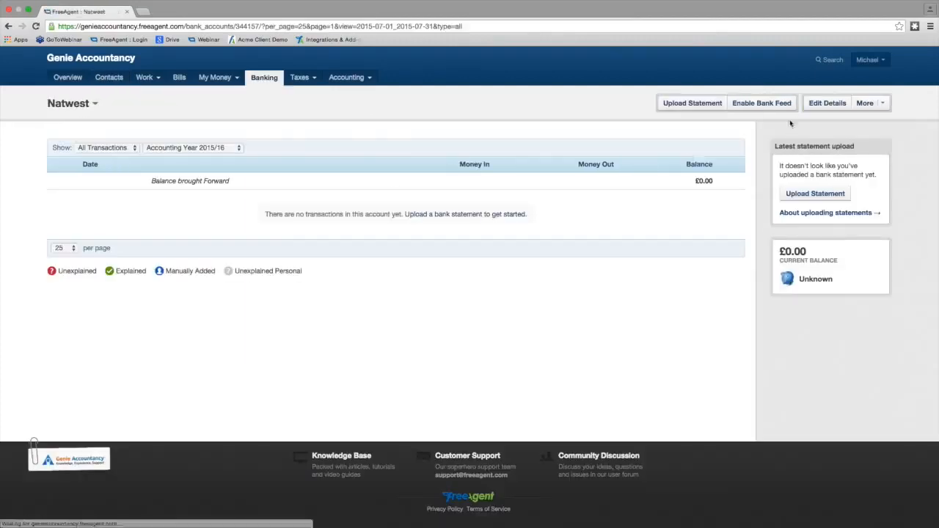
pyautogui.click(833, 105)
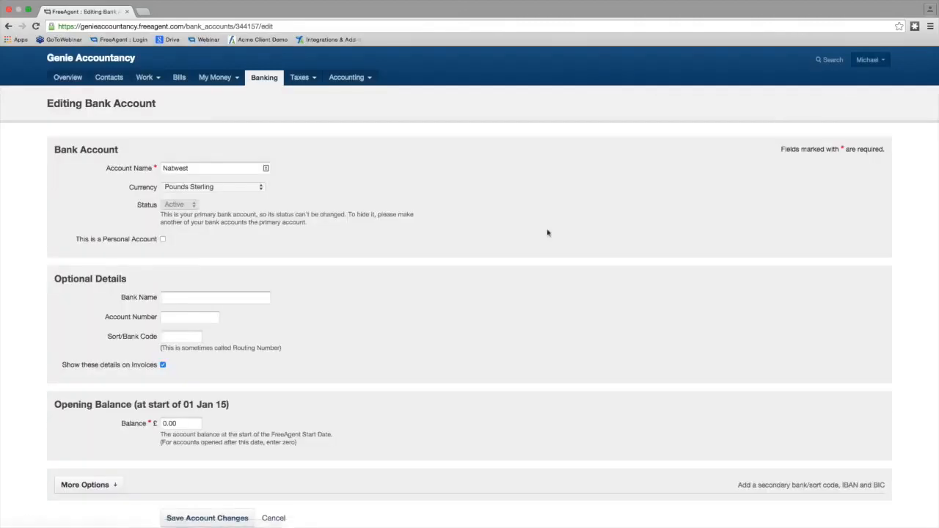
pyautogui.click(176, 300)
pyautogui.write('l')
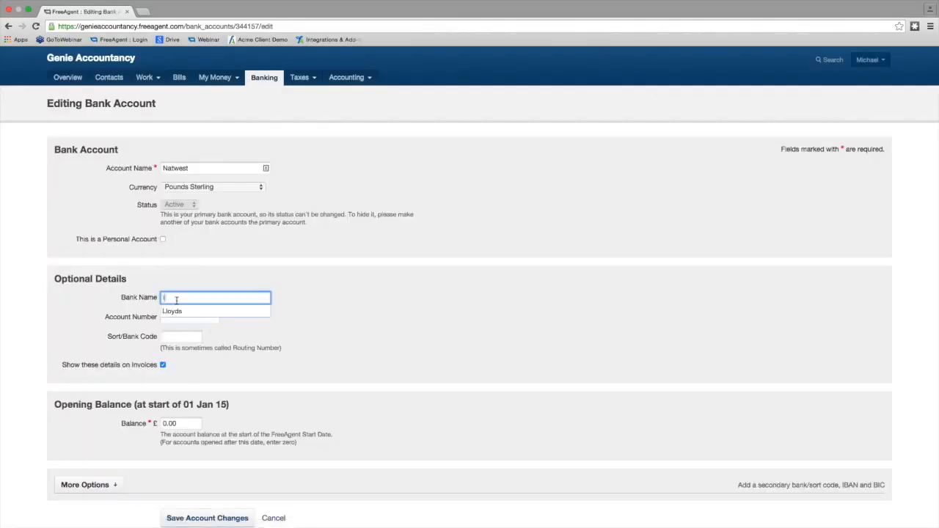
pyautogui.write('loyds')
pyautogui.click(182, 311)
# - Enter the bank account number and sort code, then save the account changes
pyautogui.click(177, 317)
pyautogui.write('1234')
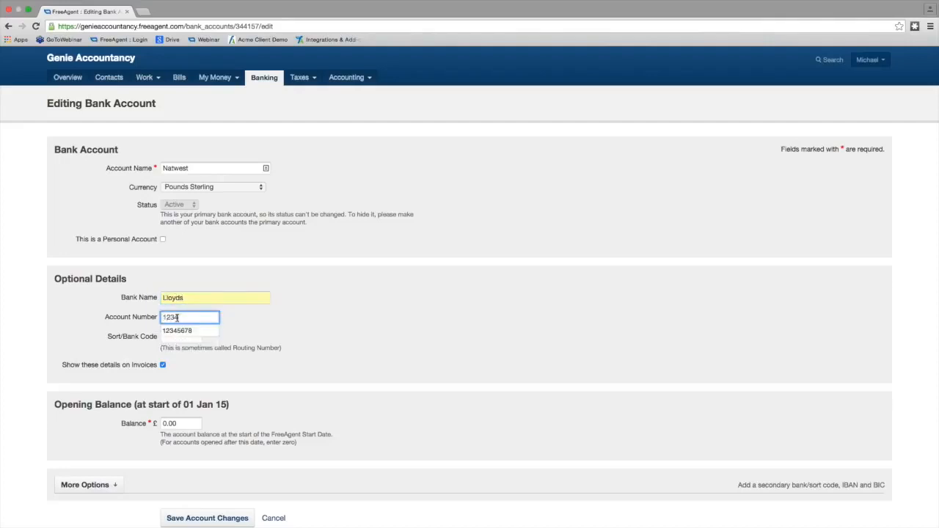
pyautogui.write('56')
pyautogui.click(175, 341)
pyautogui.write('501214')
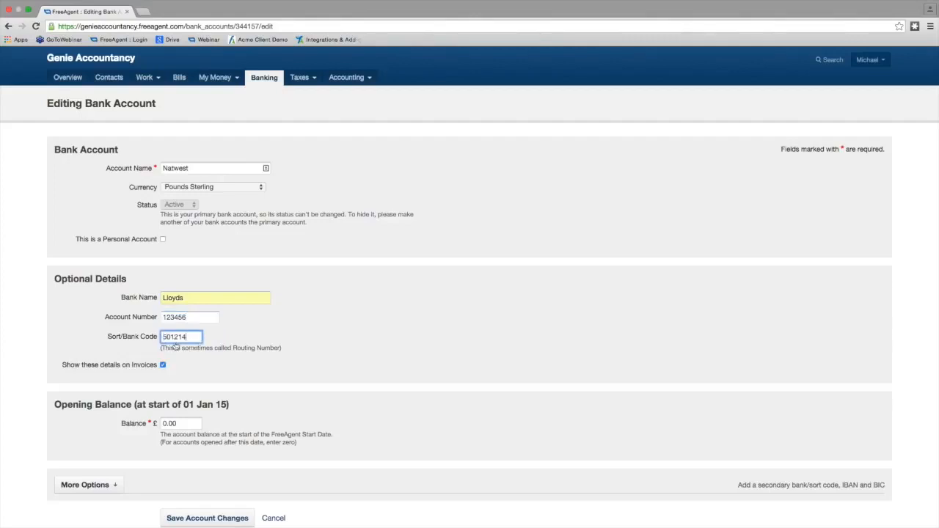
pyautogui.scroll(-2, 213, 484)
pyautogui.click(205, 475)
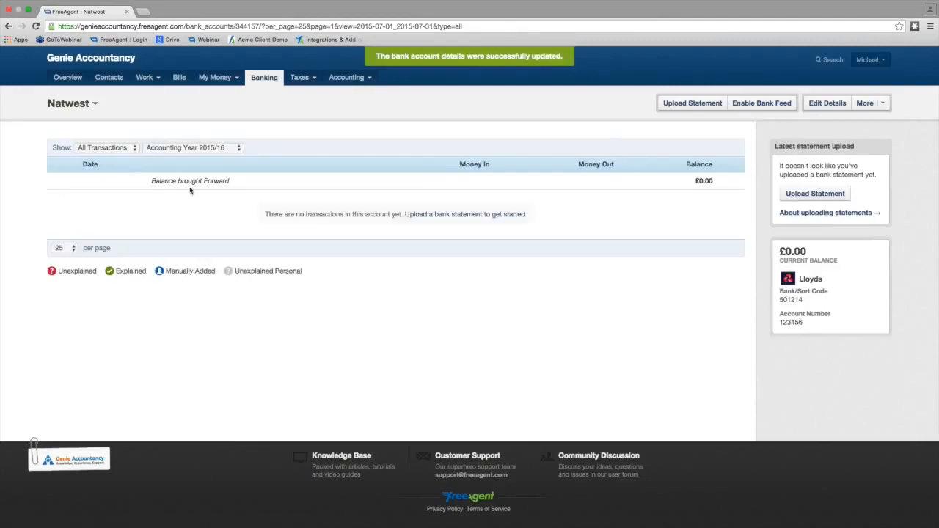
# - Start the first invoice and set its contact to Design Time
pyautogui.click(146, 77)
pyautogui.click(161, 139)
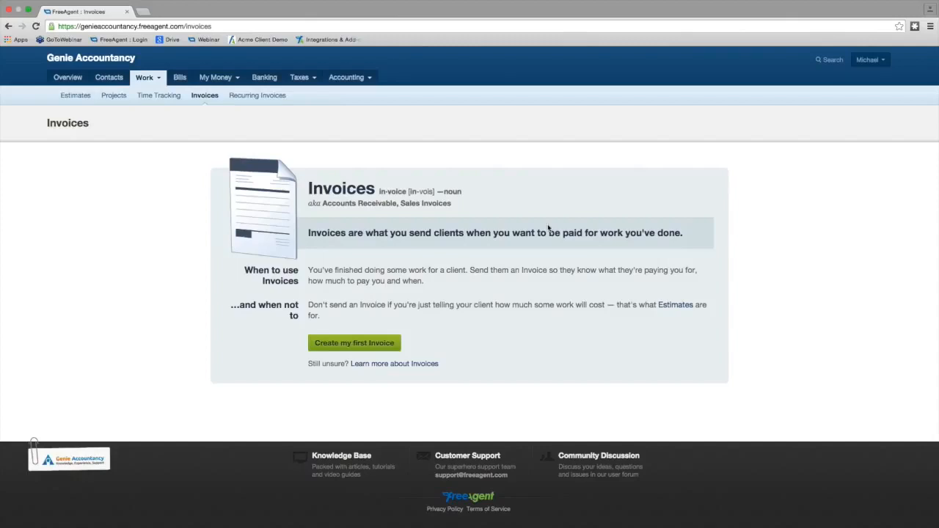
pyautogui.click(378, 342)
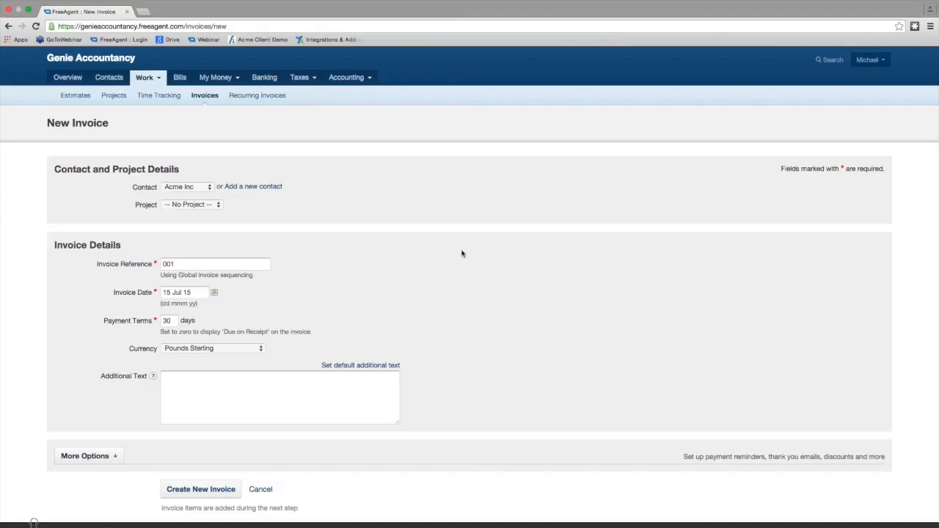
pyautogui.click(209, 188)
pyautogui.click(207, 206)
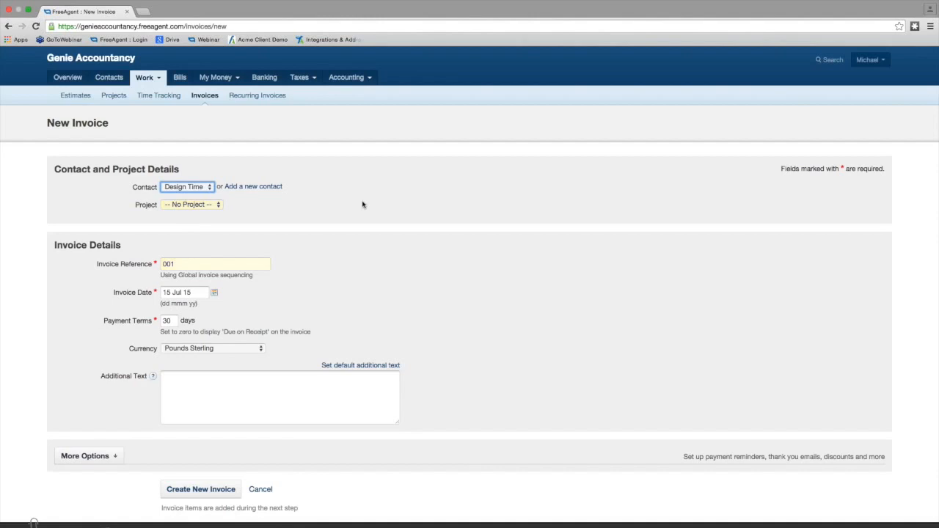
# - Enter "free form text shown here" as the invoice's additional text and create the new invoice
pyautogui.scroll(-2, 361, 205)
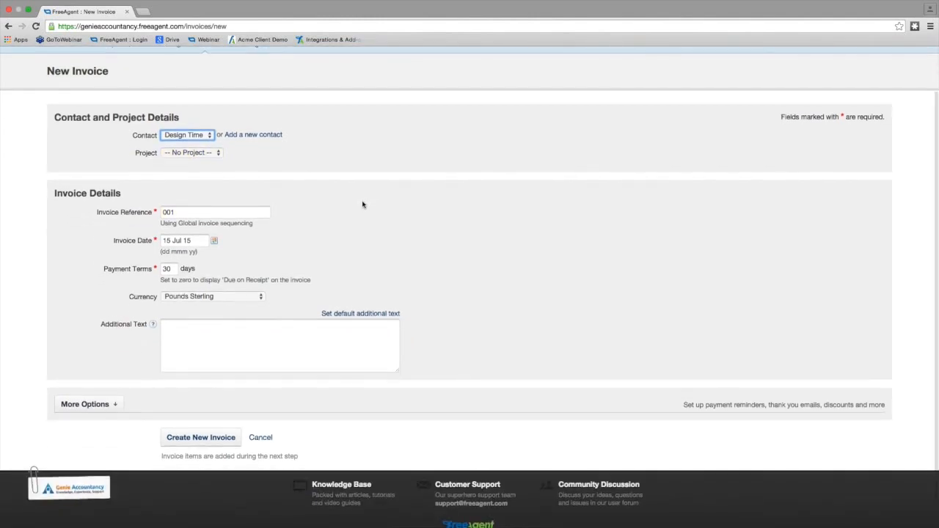
pyautogui.scroll(-1, 362, 205)
pyautogui.click(248, 335)
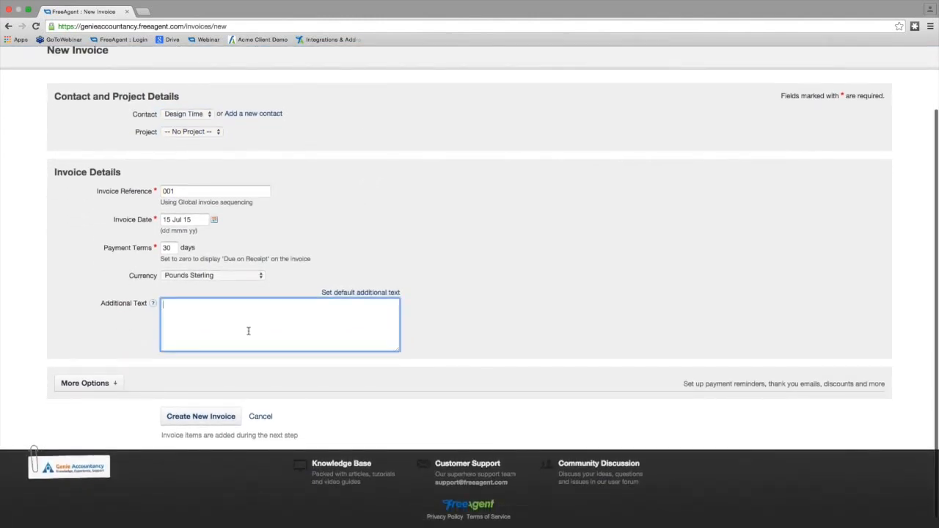
pyautogui.write('free form text sho')
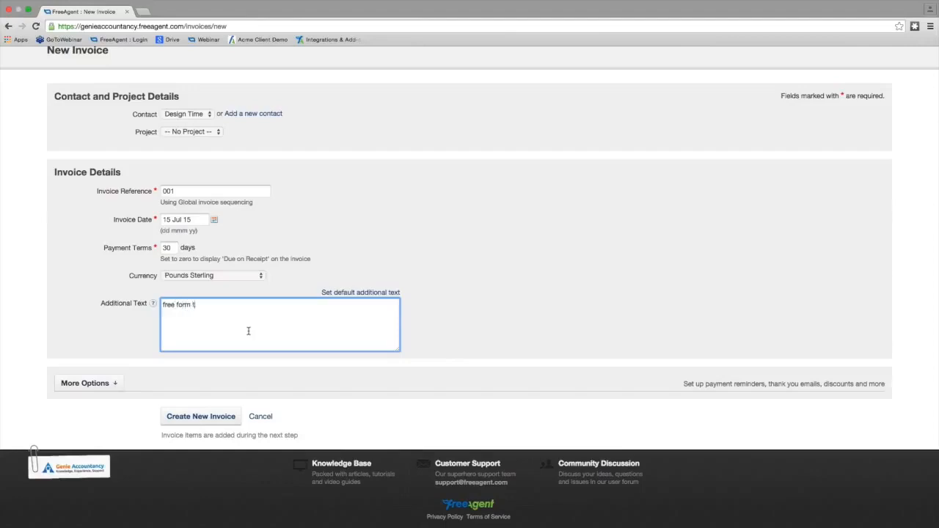
pyautogui.write('wn here')
pyautogui.click(216, 420)
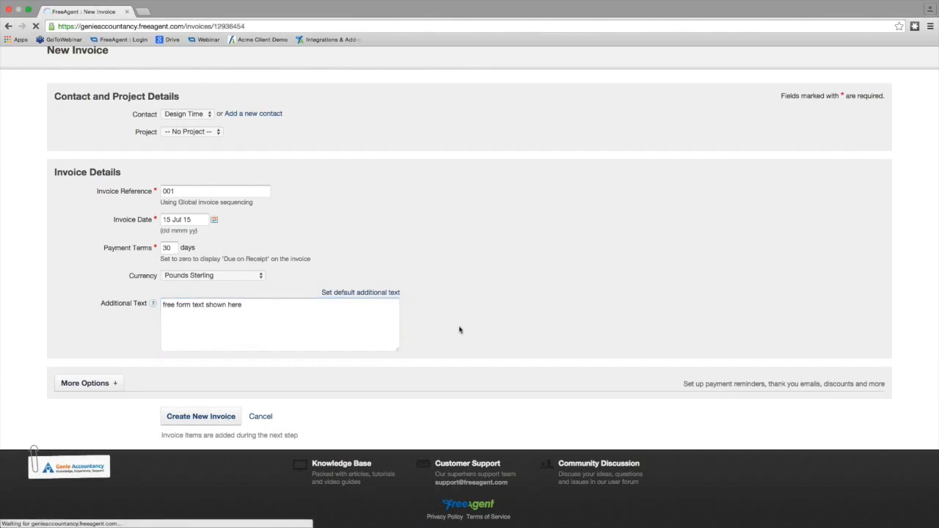
# - Add an item to the draft invoice for 1 Days with details "Training" and a unit price of £600.00
pyautogui.scroll(-1, 460, 329)
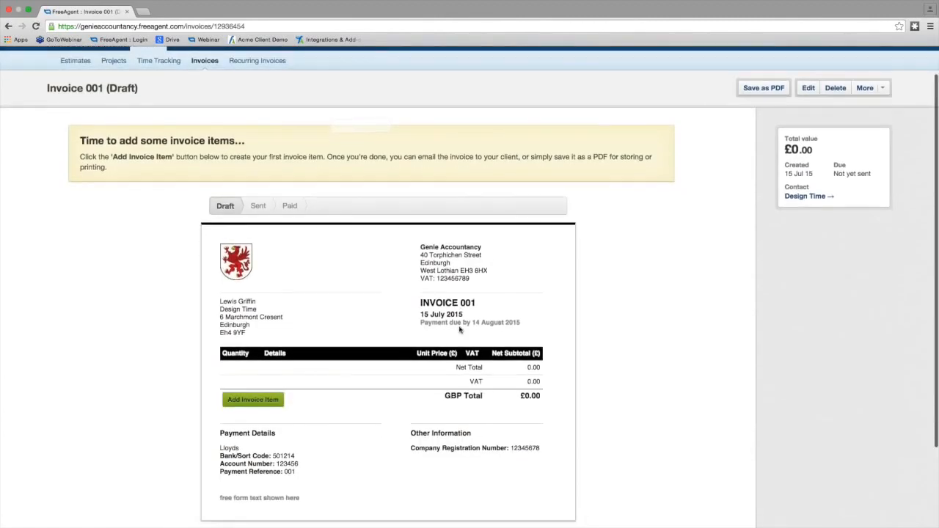
pyautogui.scroll(-1, 460, 330)
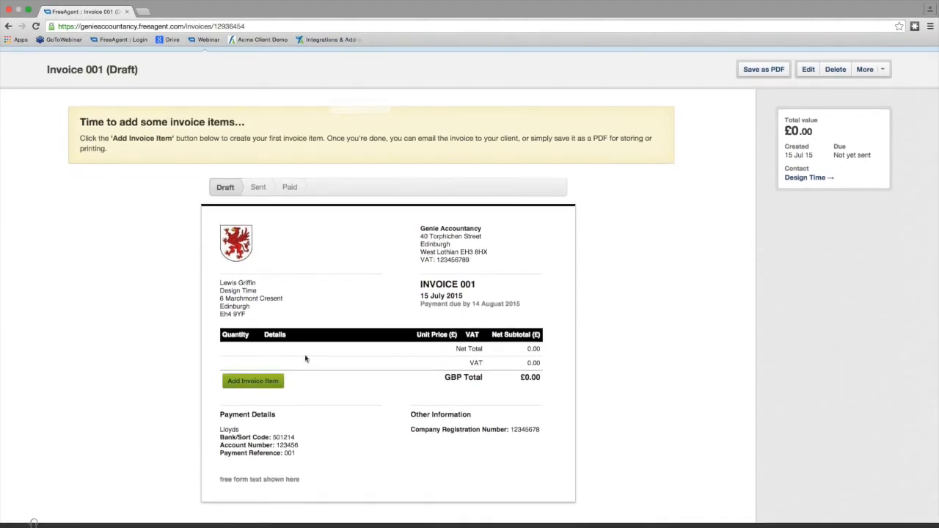
pyautogui.click(248, 383)
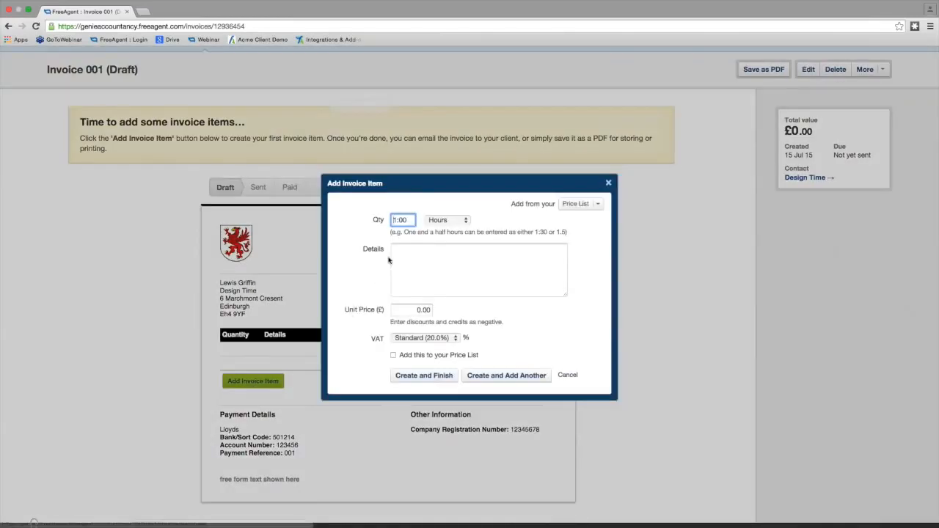
pyautogui.click(447, 220)
pyautogui.click(440, 228)
pyautogui.click(415, 253)
pyautogui.write('Training')
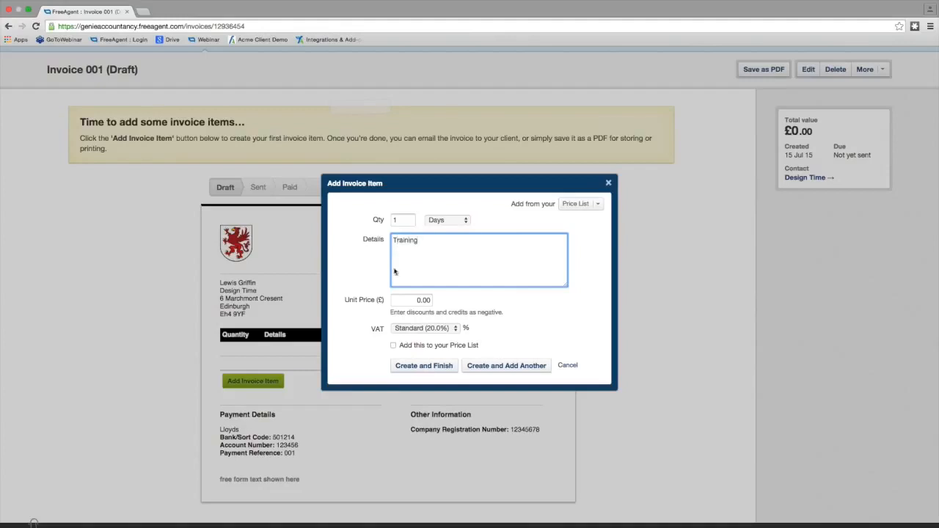
pyautogui.click(415, 300)
pyautogui.write('60')
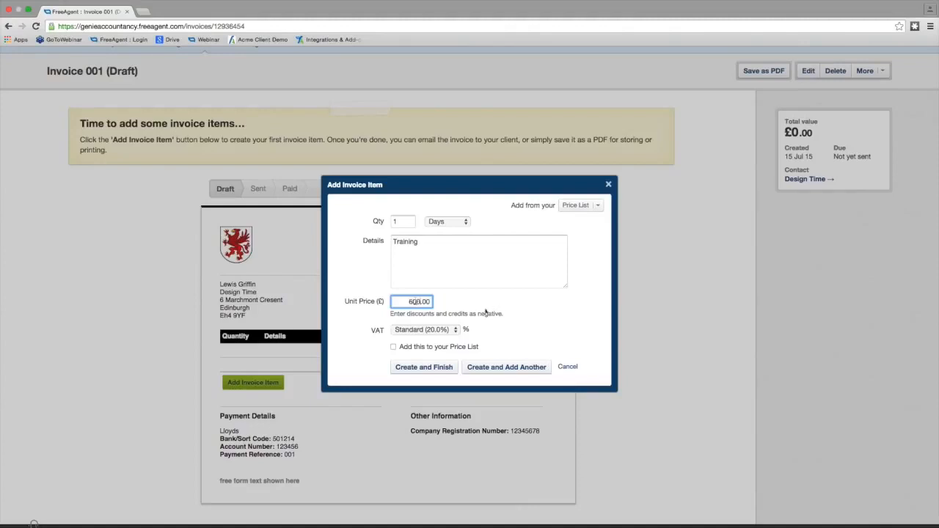
# - Add the item to the price list as "Training Day" and finish creating it
pyautogui.click(395, 348)
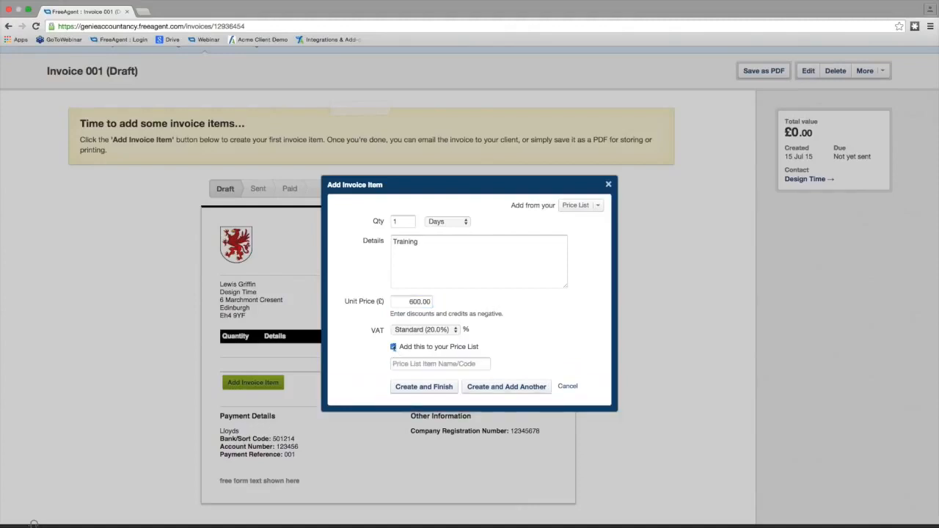
pyautogui.click(433, 365)
pyautogui.write('Trai')
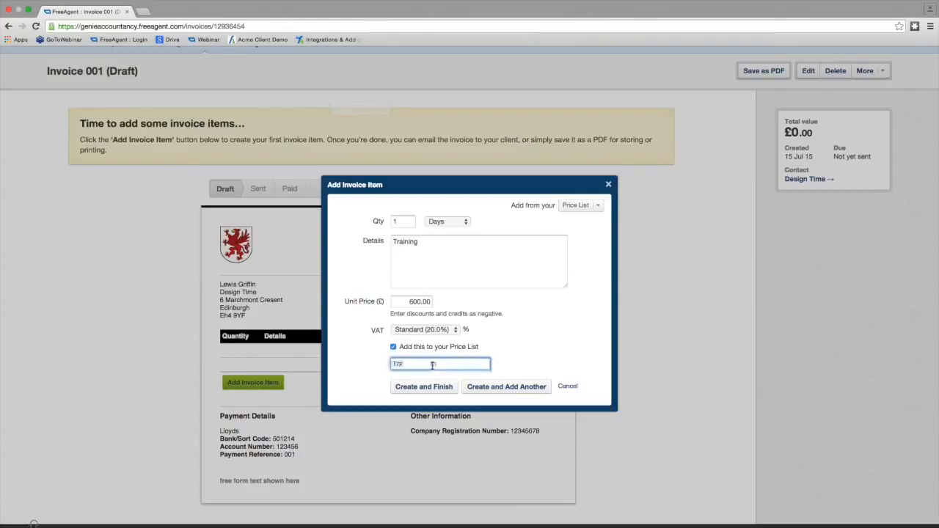
pyautogui.write('ning Day')
pyautogui.click(441, 390)
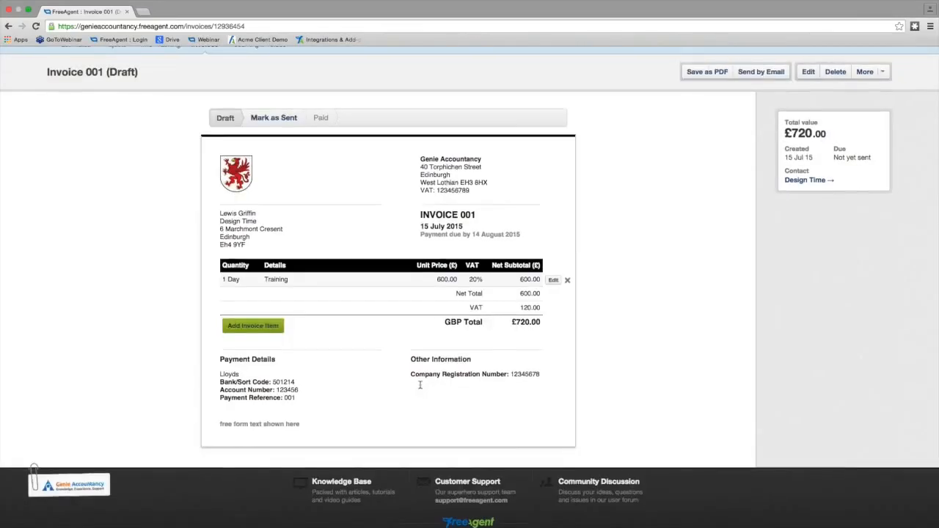
pyautogui.scroll(1, 421, 388)
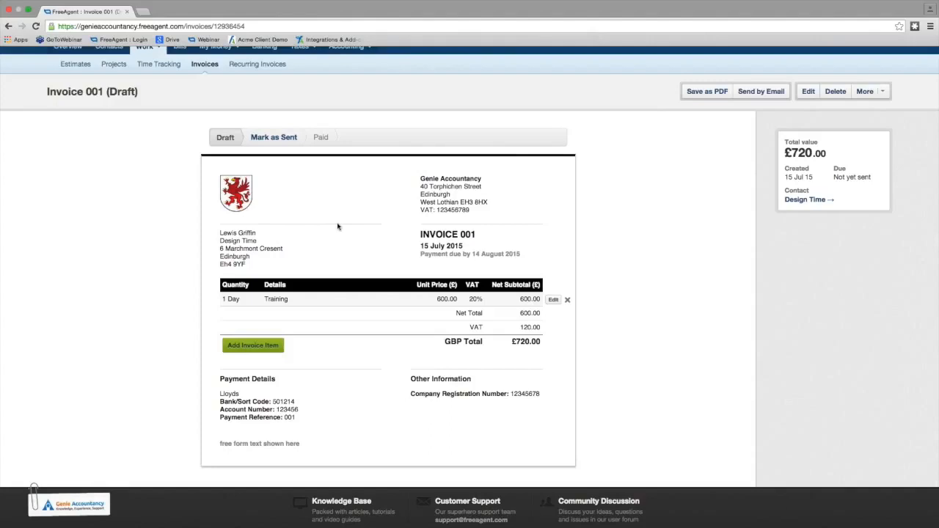
# - Mark the Design Time draft invoice as sent
pyautogui.click(282, 142)
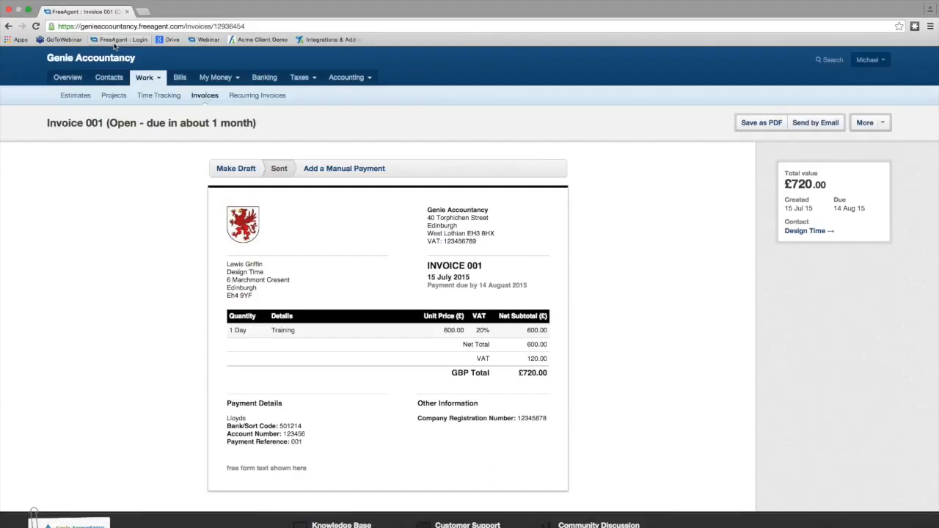
# - Examine the Demo Project's tasks, expenses and profitability summary
pyautogui.click(114, 95)
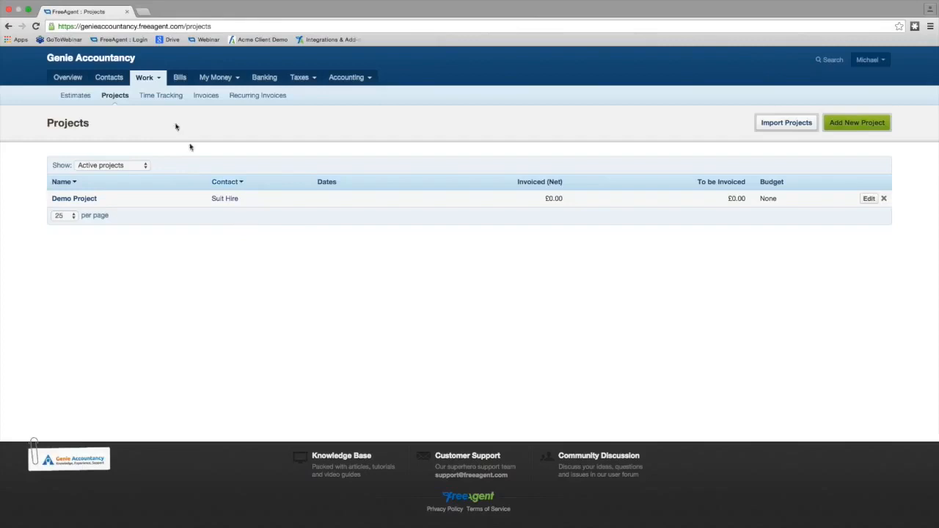
pyautogui.click(84, 200)
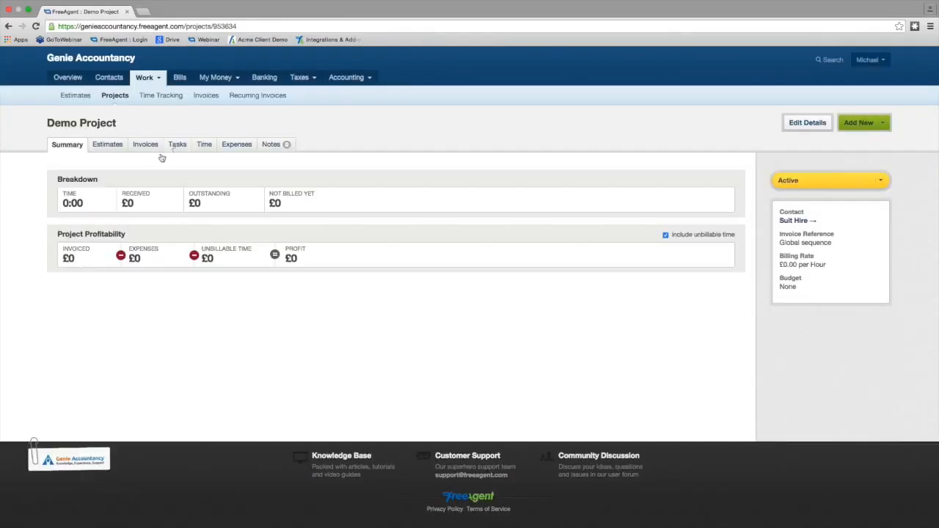
pyautogui.click(176, 147)
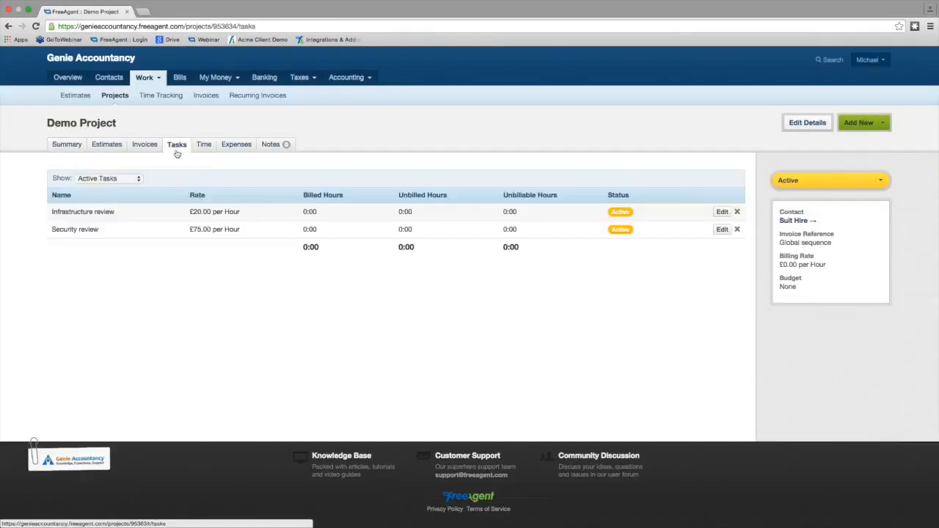
pyautogui.click(224, 150)
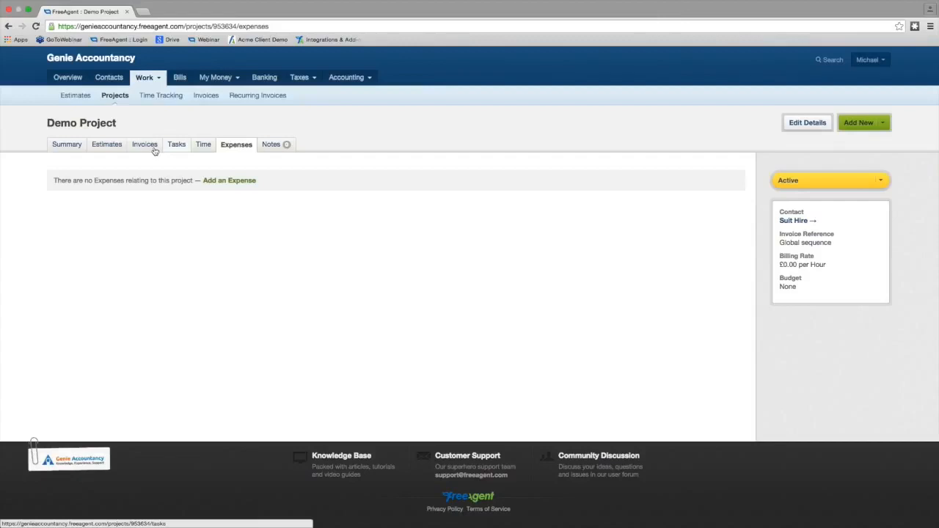
pyautogui.click(68, 147)
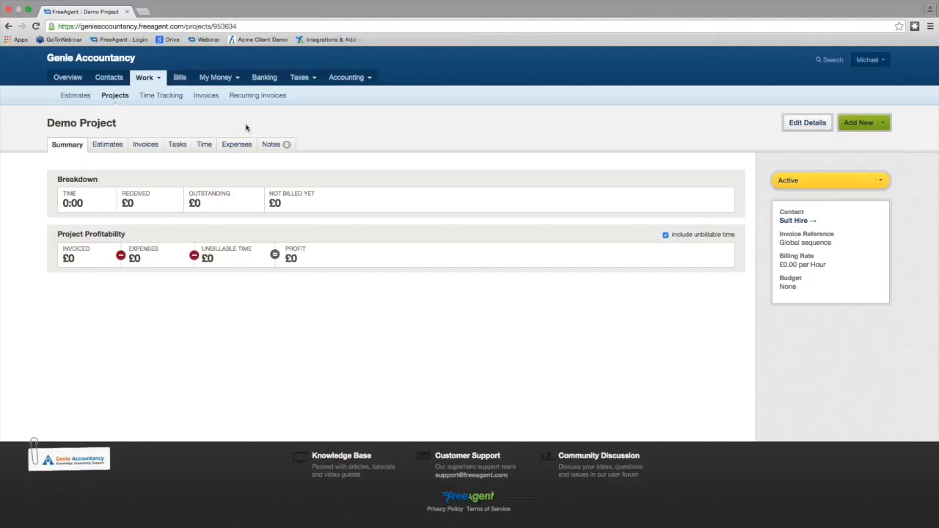
# - Try to enable a bank feed for the Natwest account through Lloyds Business Banking (UK), finding the bank with "llo"
pyautogui.click(263, 80)
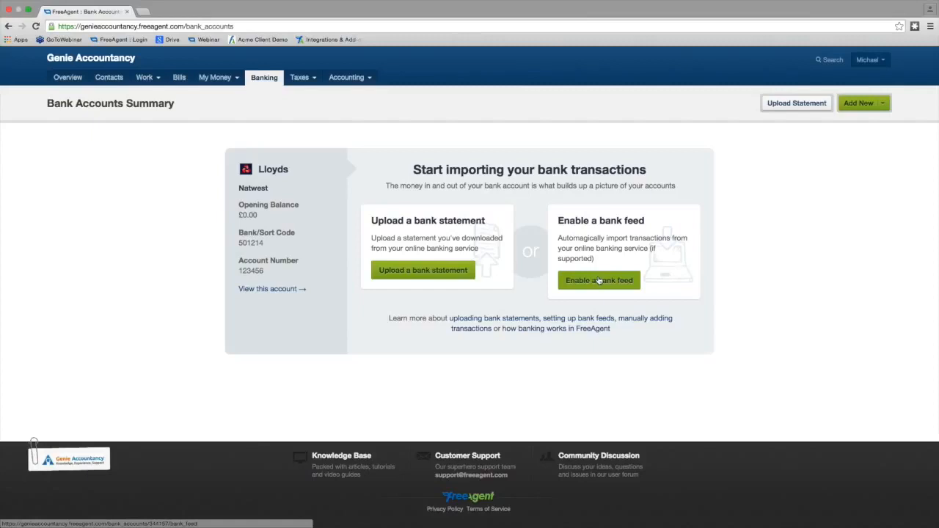
pyautogui.click(621, 286)
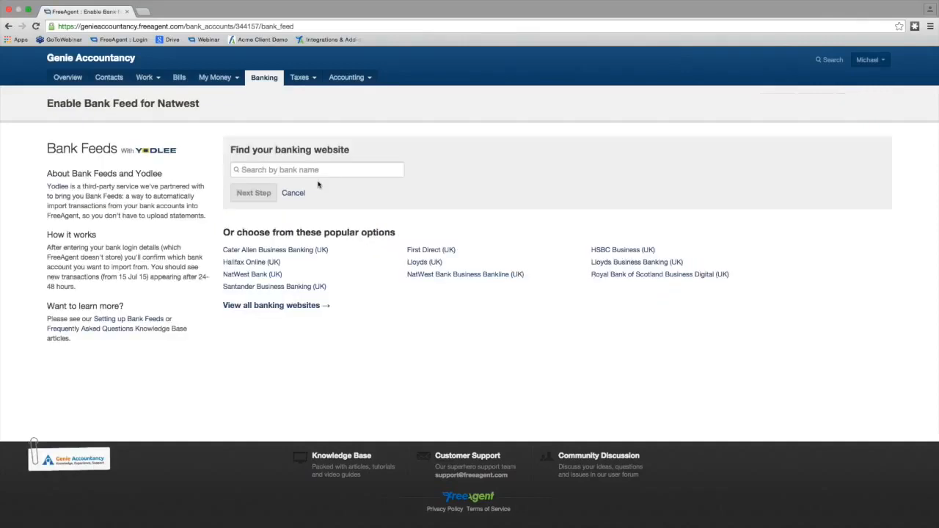
pyautogui.click(290, 170)
pyautogui.write('llo')
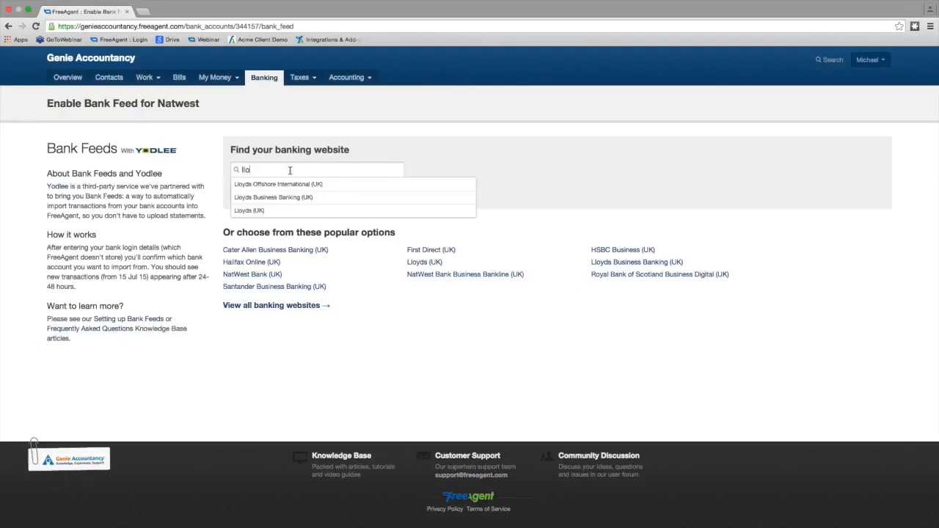
pyautogui.click(332, 198)
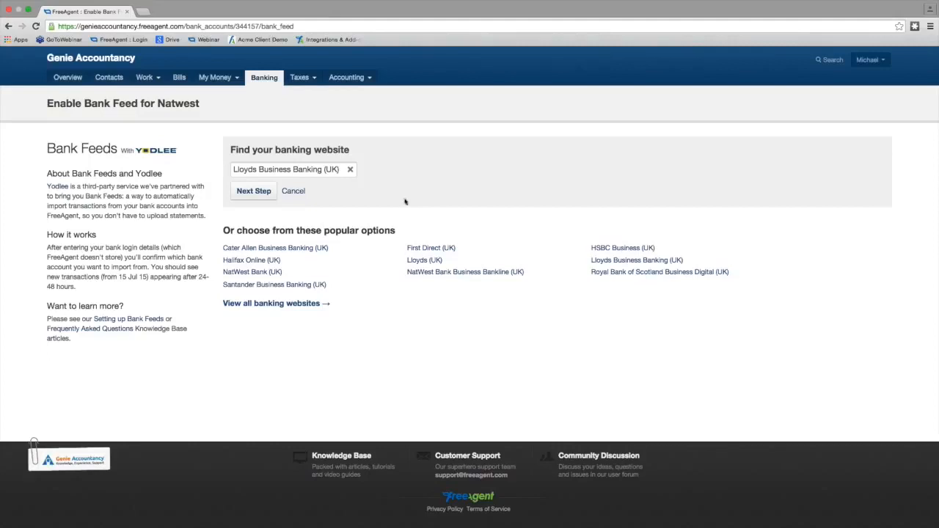
pyautogui.click(248, 192)
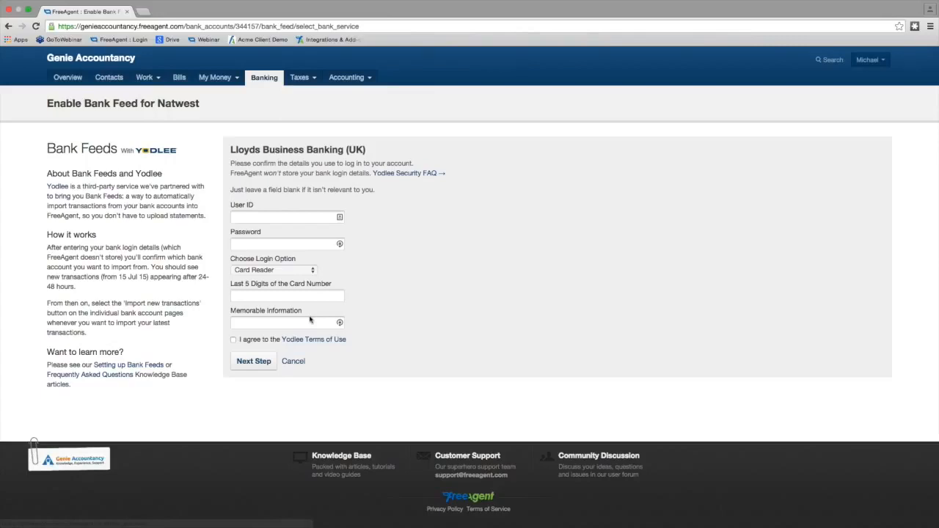
pyautogui.click(295, 361)
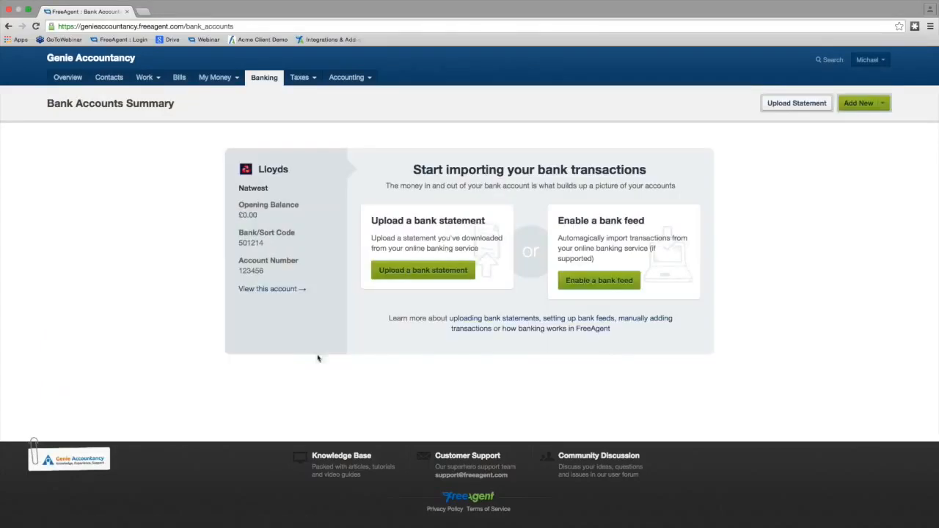
# - Upload the bank statement file May Demo Upload 1.csv to the bank account
pyautogui.click(449, 272)
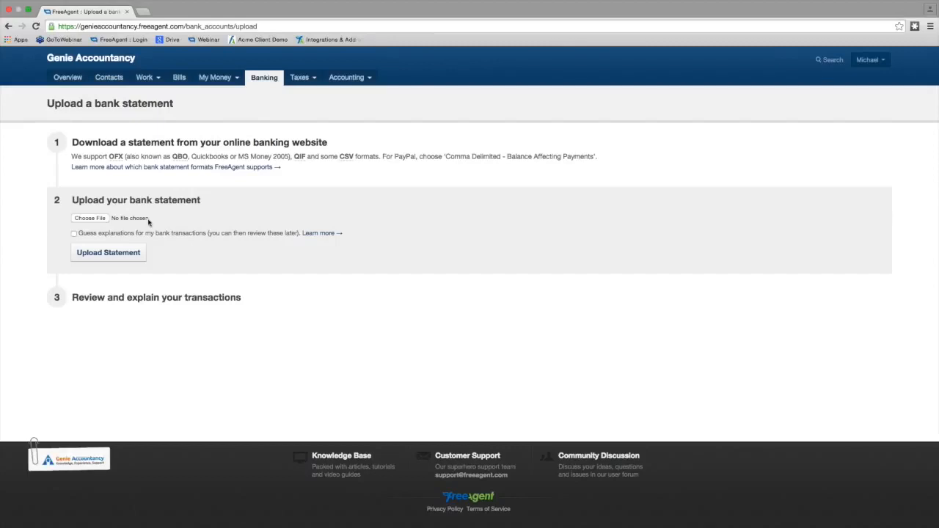
pyautogui.click(96, 222)
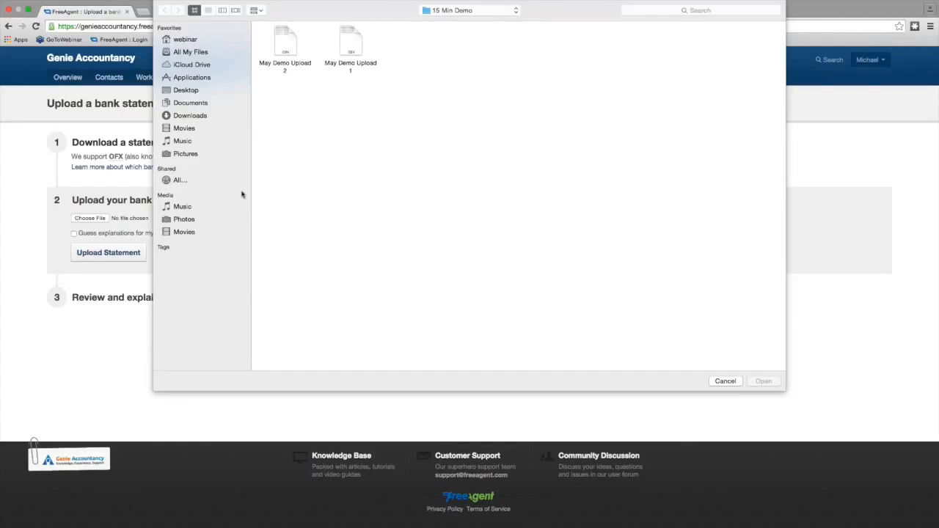
pyautogui.press('Escape')
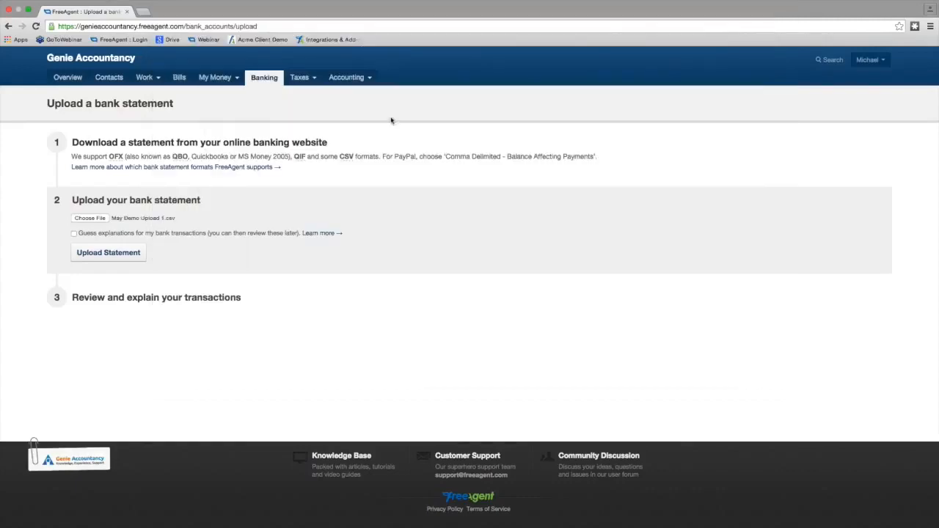
pyautogui.click(97, 255)
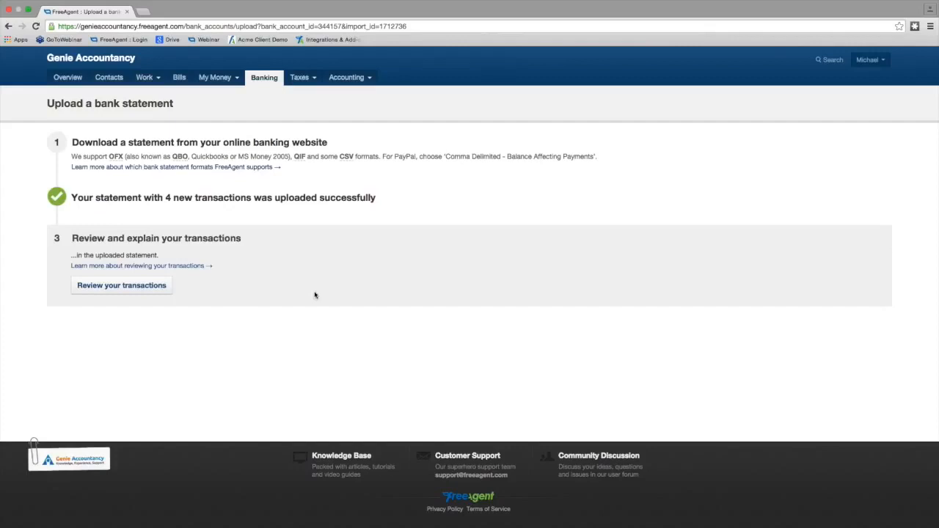
# - Review the uploaded transactions and explain the Star B and B payment with the category Accommodation and Meals
pyautogui.click(137, 289)
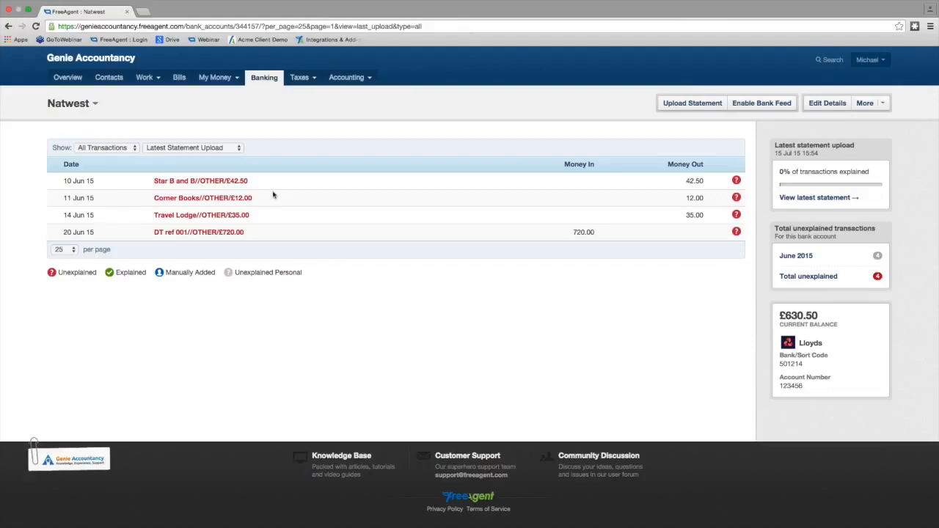
pyautogui.click(220, 183)
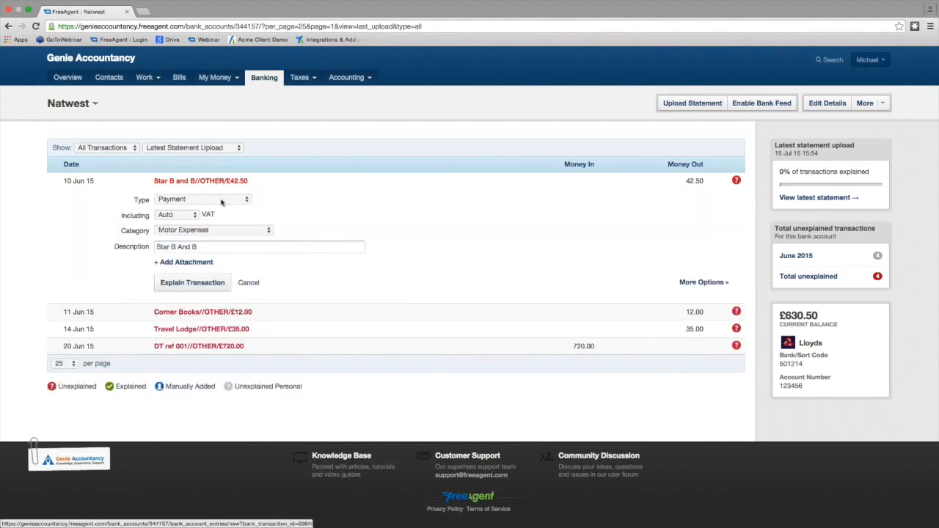
pyautogui.click(229, 231)
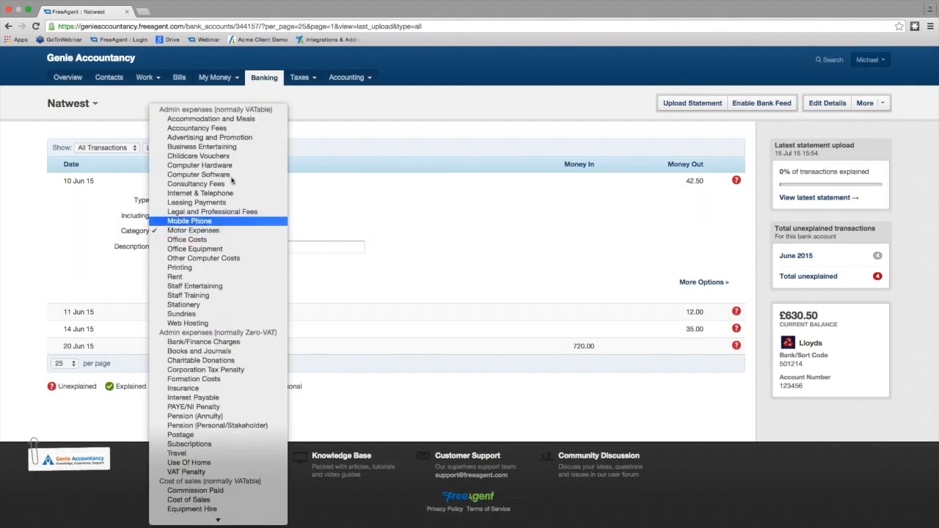
pyautogui.click(235, 119)
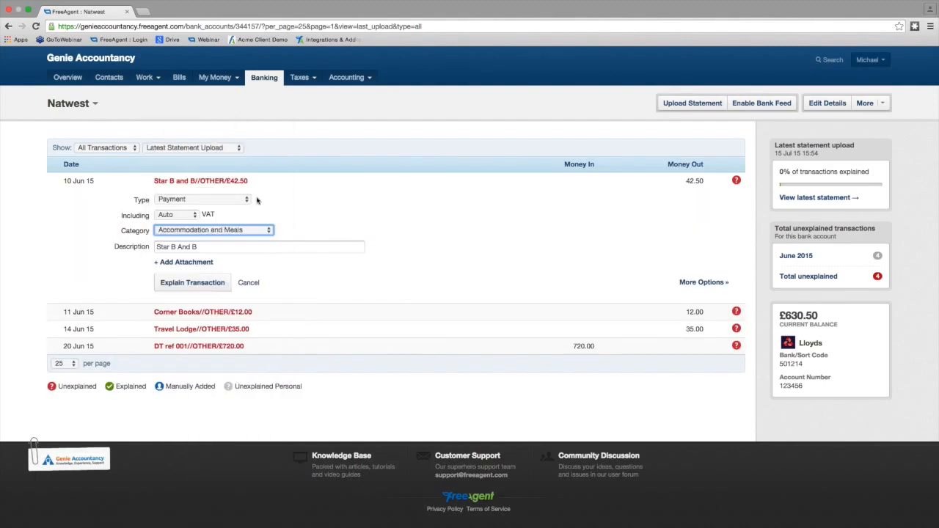
pyautogui.click(189, 287)
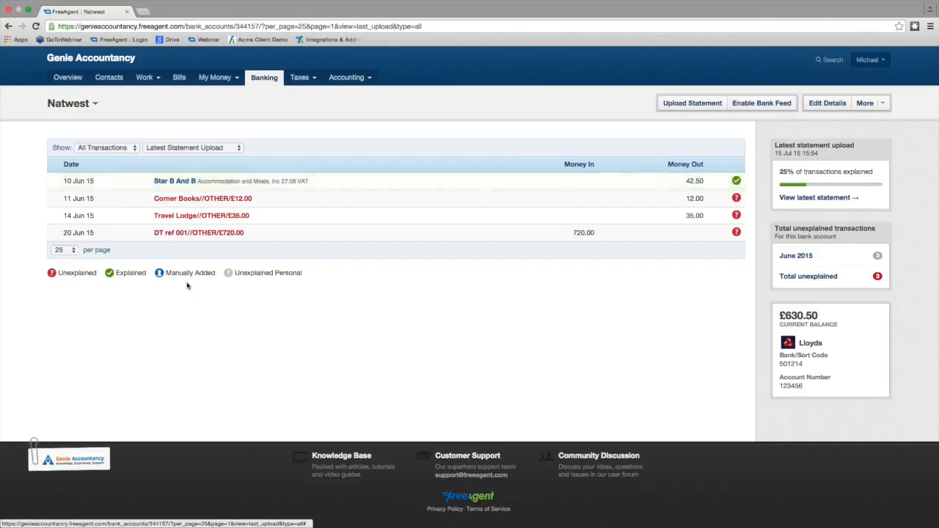
# - Explain the Corner Books payment with the category Staff Training
pyautogui.click(207, 201)
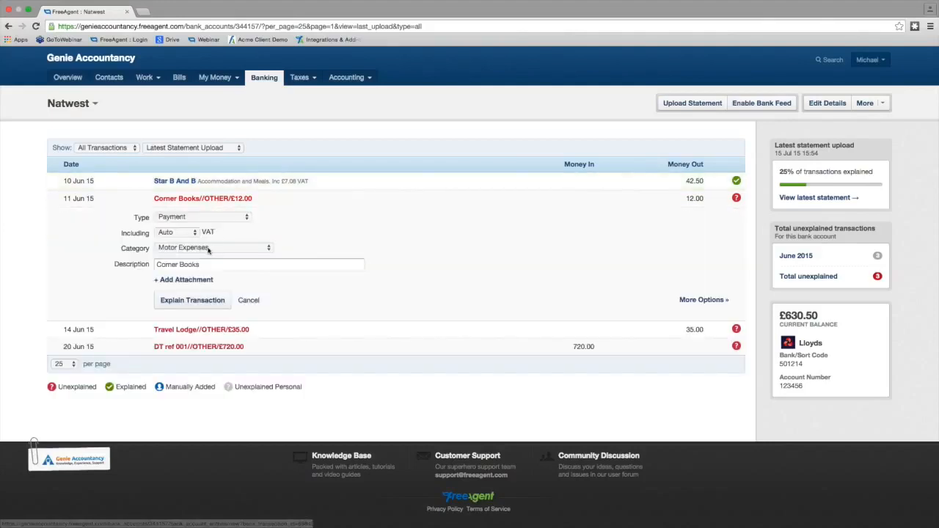
pyautogui.click(209, 250)
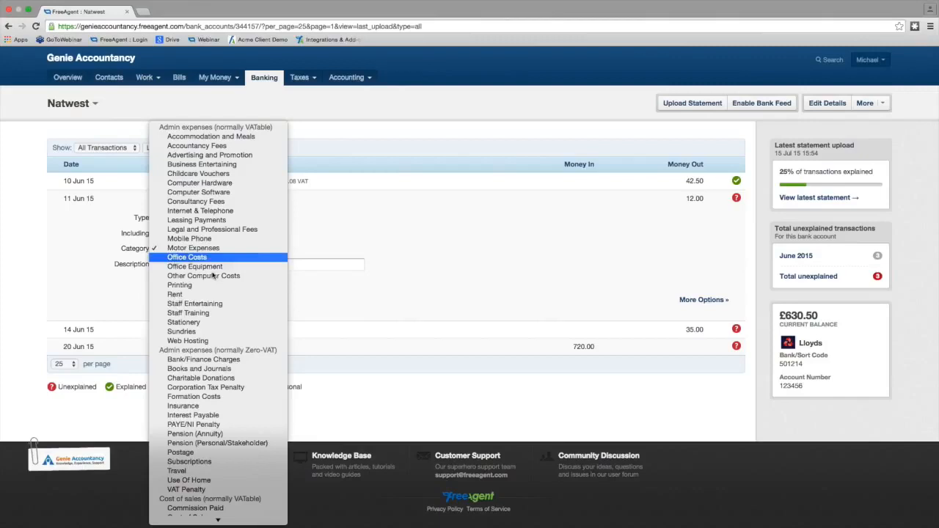
pyautogui.click(220, 311)
pyautogui.click(190, 301)
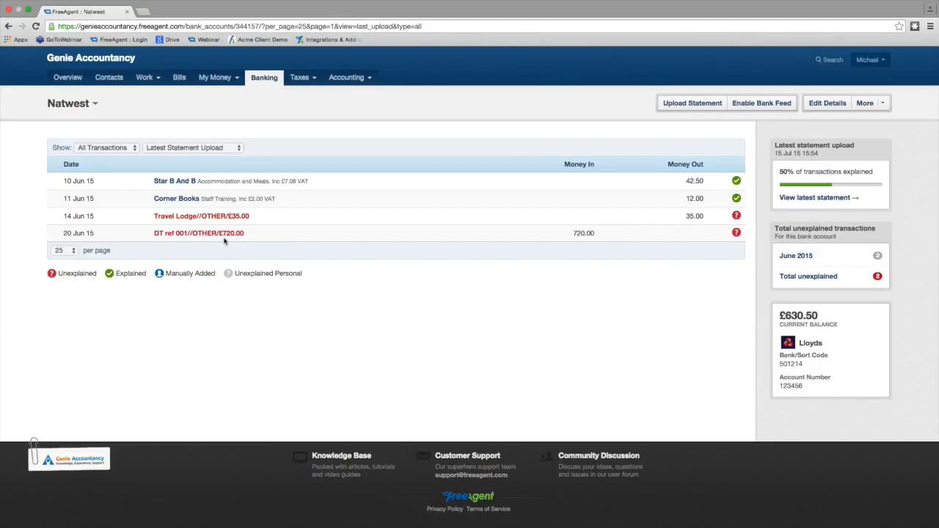
# - Explain the DT ref 001 transaction as an Invoice Receipt for Design Time's invoice 001, searching for the invoice by "desi" and by "720"
pyautogui.click(201, 234)
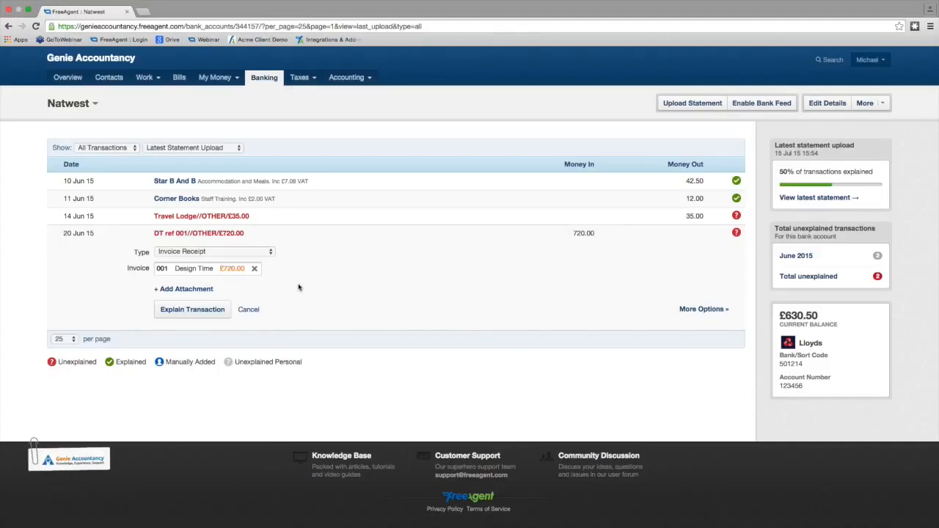
pyautogui.click(254, 269)
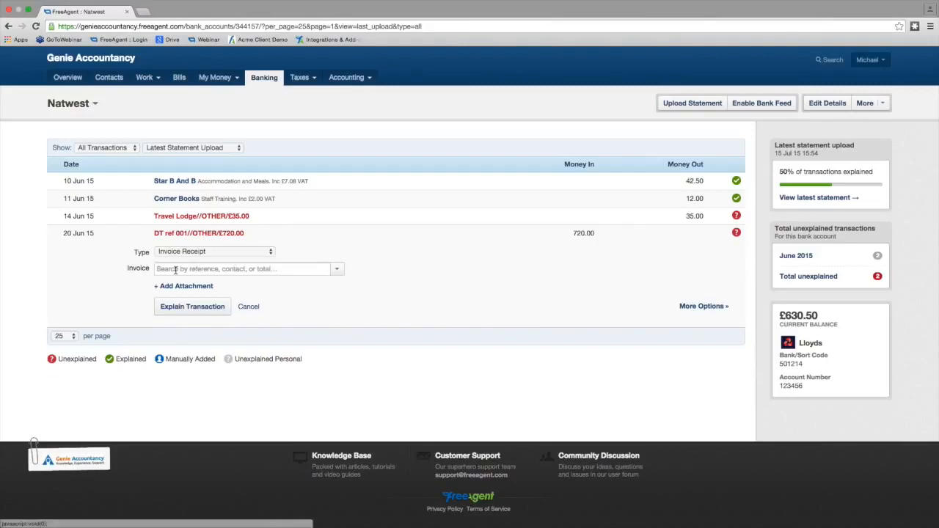
pyautogui.click(176, 269)
pyautogui.write('desi')
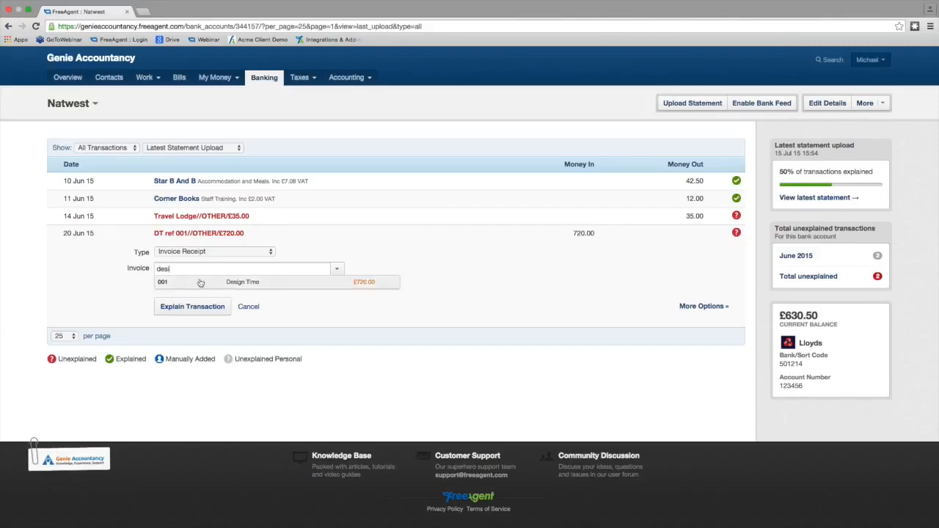
pyautogui.click(204, 283)
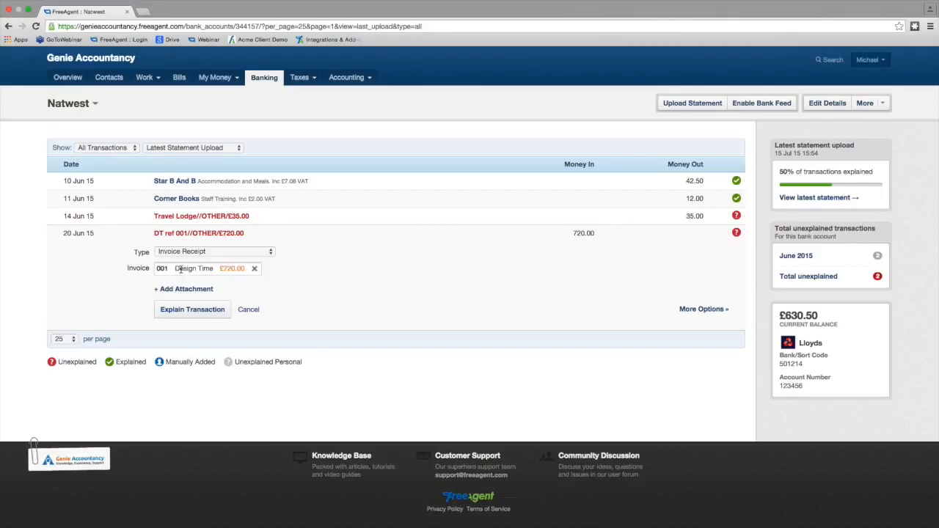
pyautogui.click(254, 269)
pyautogui.write('720')
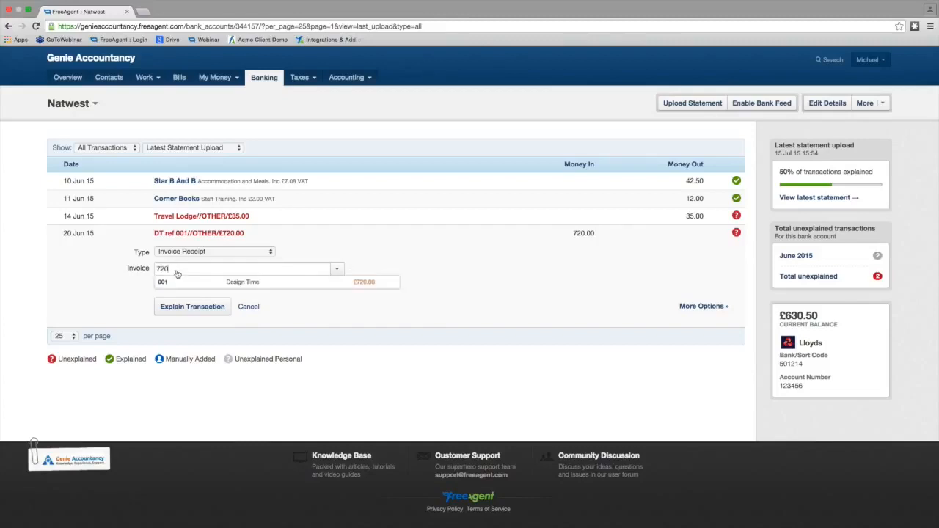
pyautogui.click(206, 284)
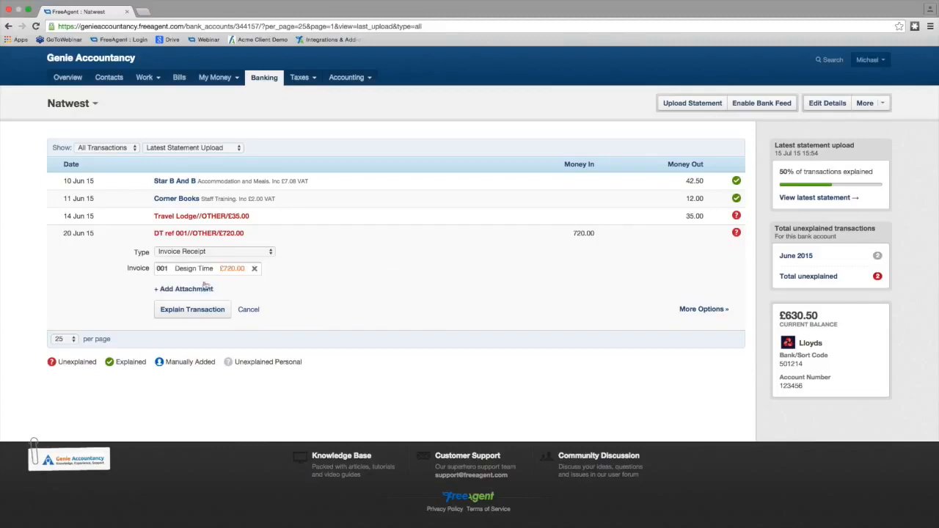
pyautogui.click(192, 309)
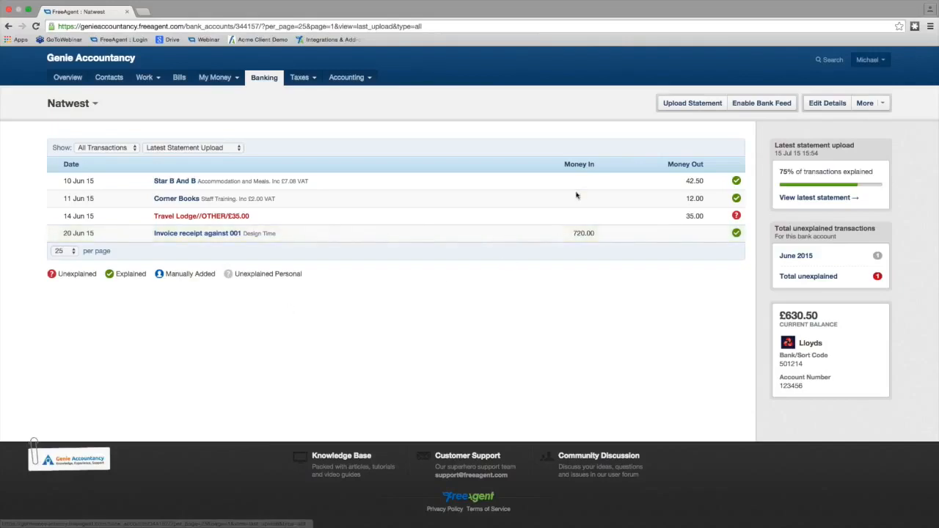
# - Upload the bank statement May Demo Upload 2.csv with guessing of transaction explanations enabled
pyautogui.click(693, 103)
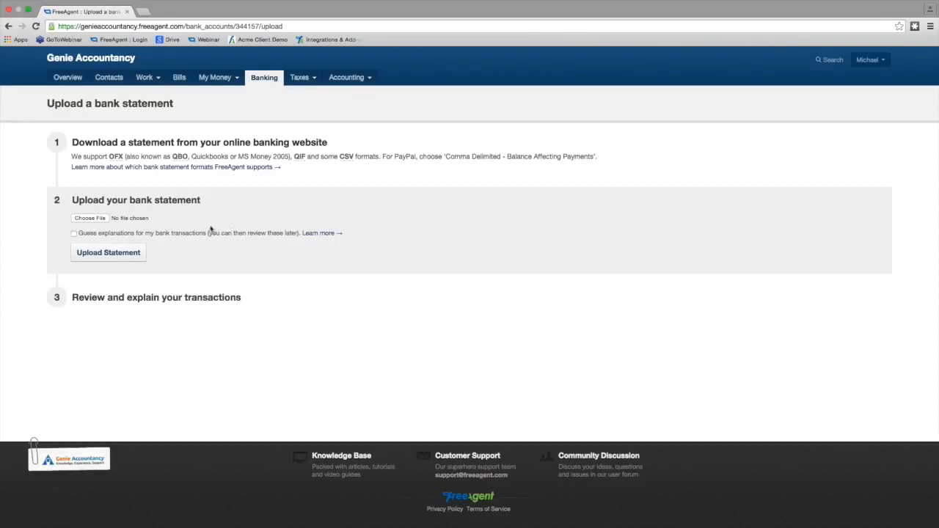
pyautogui.click(74, 234)
pyautogui.click(99, 218)
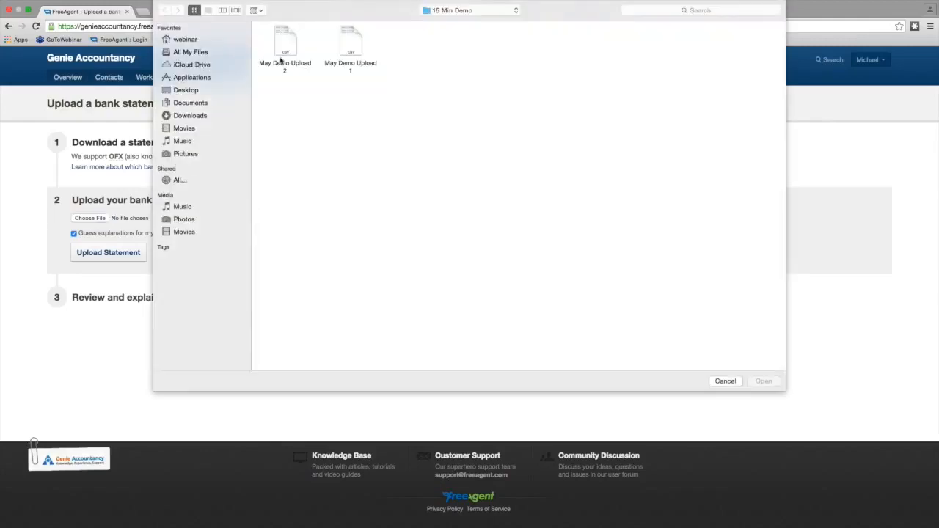
pyautogui.doubleClick(287, 51)
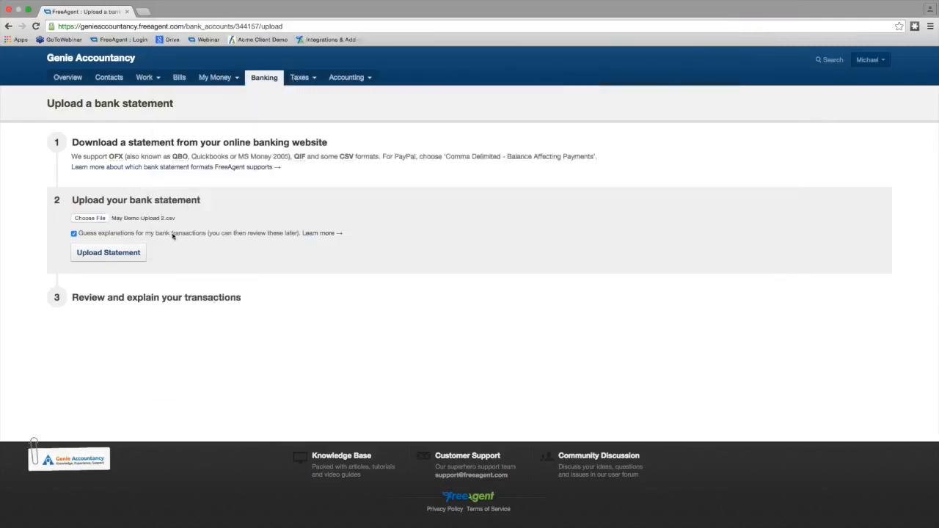
pyautogui.click(106, 256)
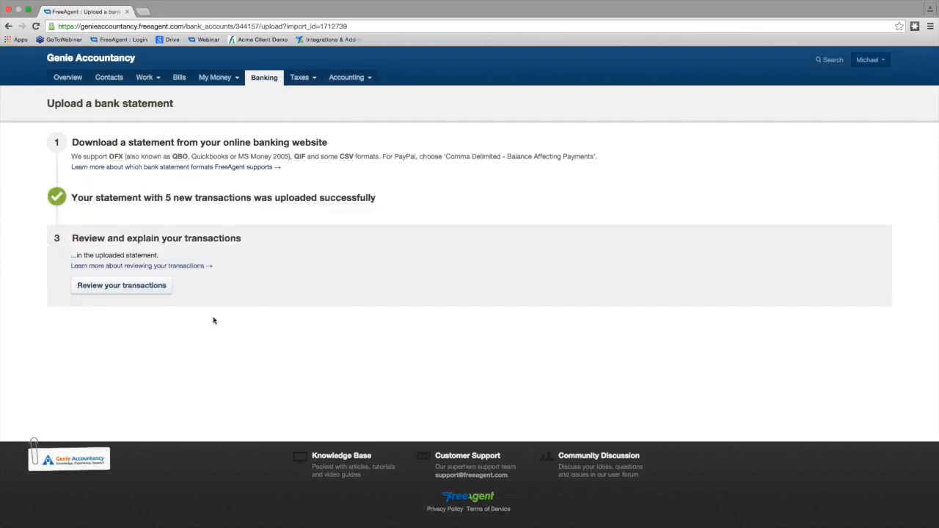
# - Review the uploaded transactions and set the 05 Jun Travel Lodge payment's category to Accommodation and Meals
pyautogui.click(115, 288)
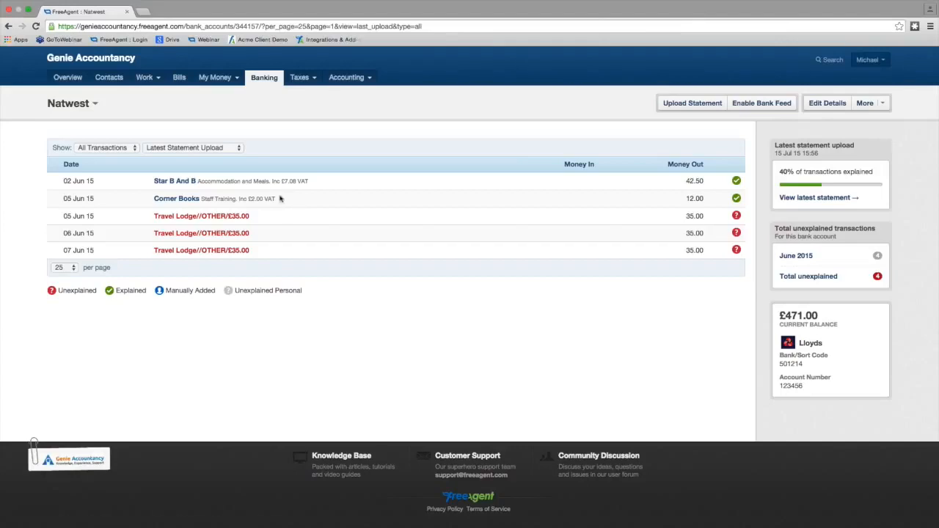
pyautogui.click(212, 219)
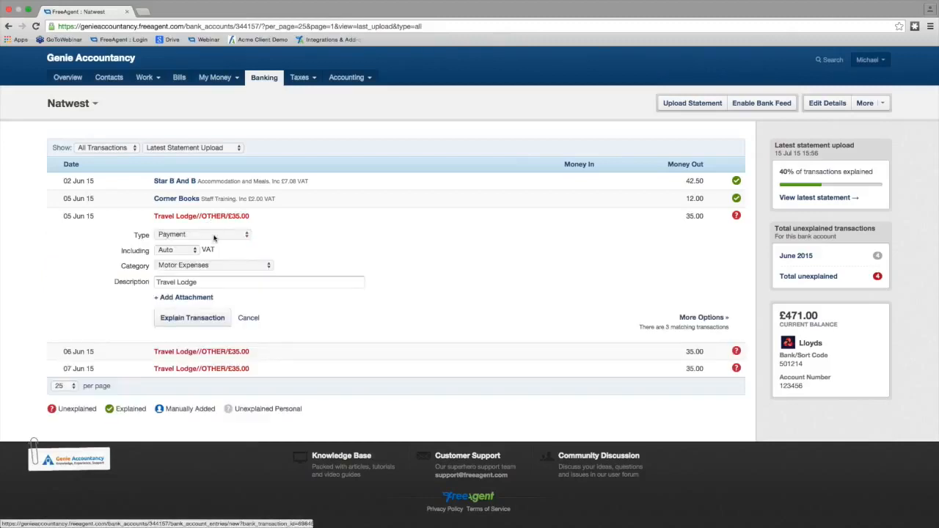
pyautogui.click(216, 266)
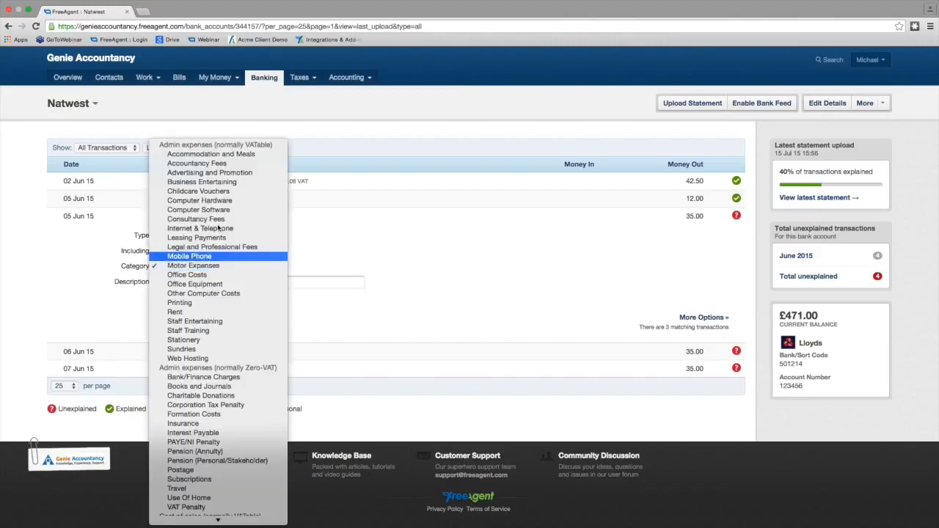
pyautogui.click(212, 154)
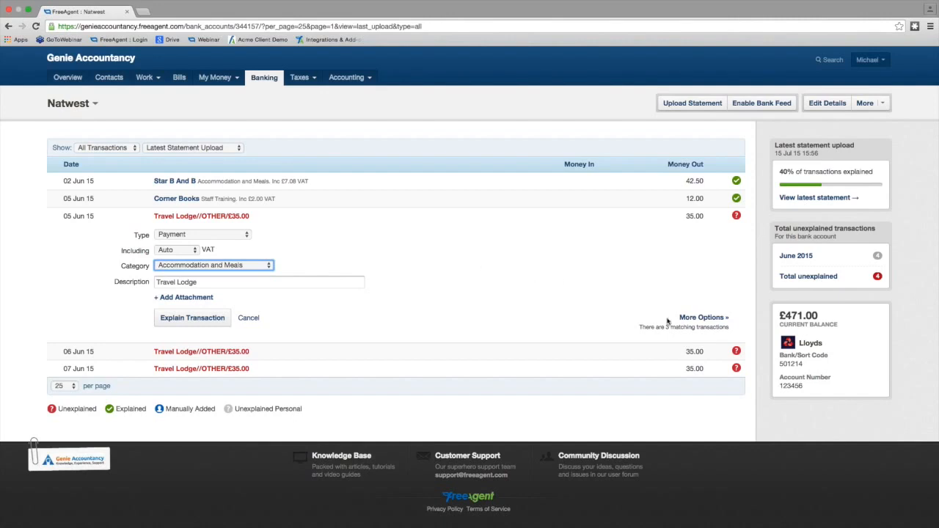
# - Apply the Travel Lodge explanation to all matching transactions as well and create the new explanation
pyautogui.click(697, 318)
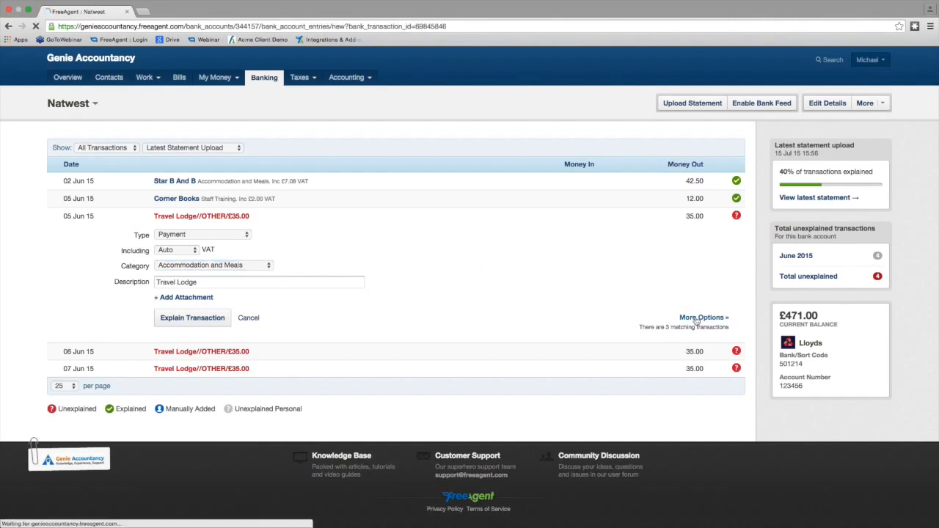
pyautogui.scroll(-2, 512, 294)
pyautogui.scroll(-1, 513, 309)
pyautogui.scroll(-2, 512, 309)
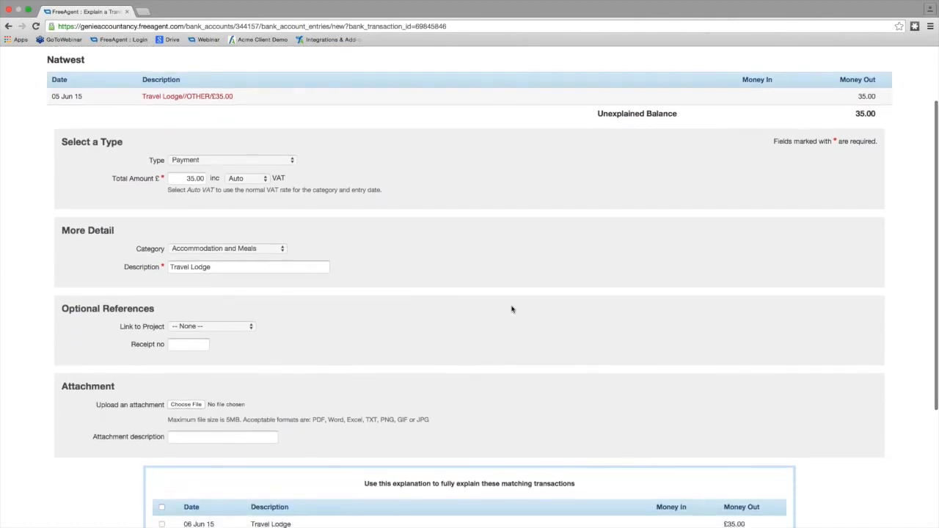
pyautogui.scroll(-3, 512, 309)
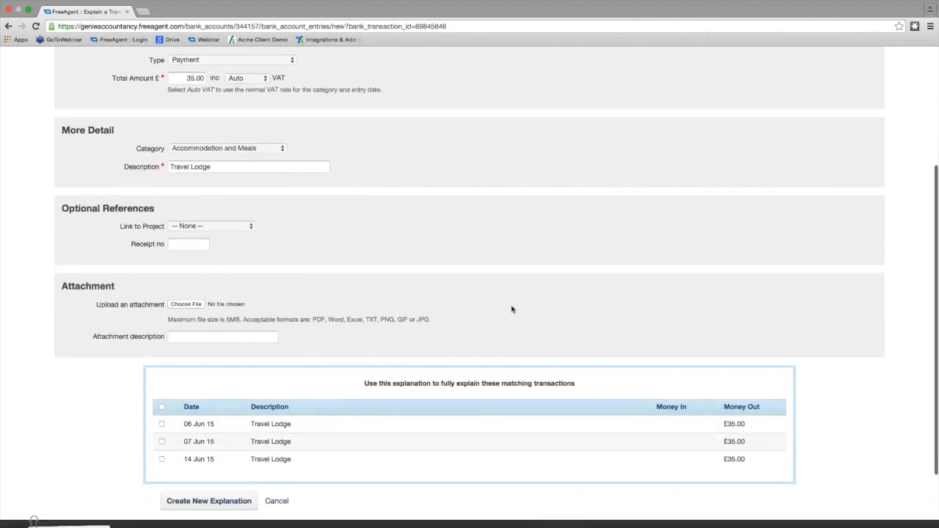
pyautogui.scroll(-1, 512, 309)
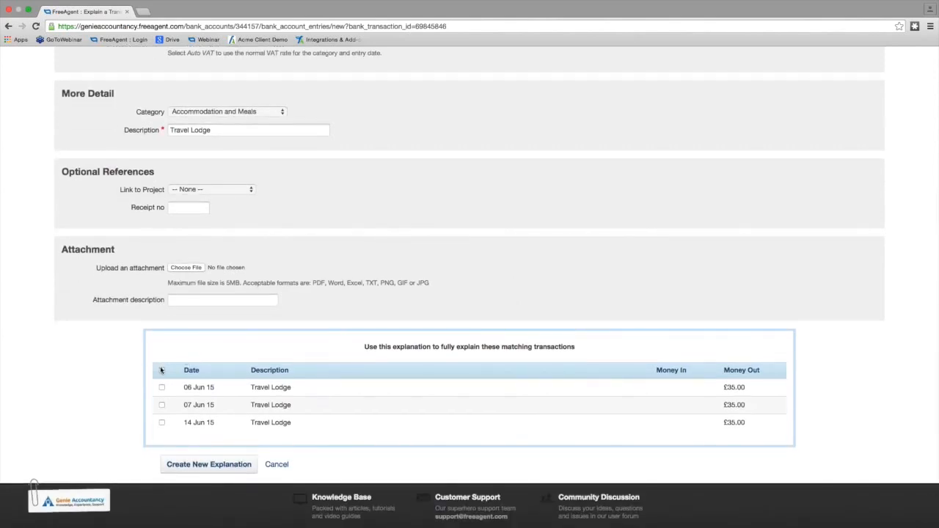
pyautogui.click(162, 370)
pyautogui.click(221, 468)
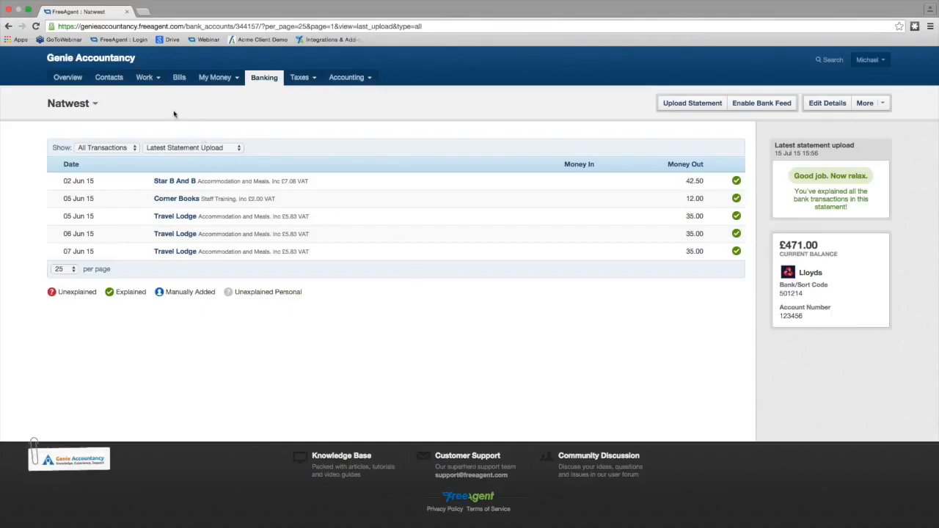
# - Start a new out-of-pocket expense claim with the category Accommodation and Meals and the description "Roomz Manchester"
pyautogui.moveTo(215, 81)
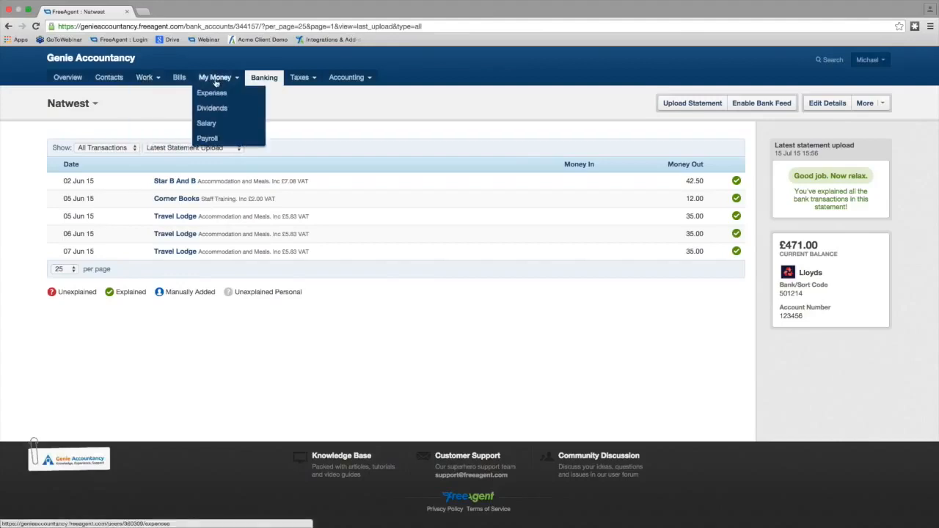
pyautogui.click(225, 96)
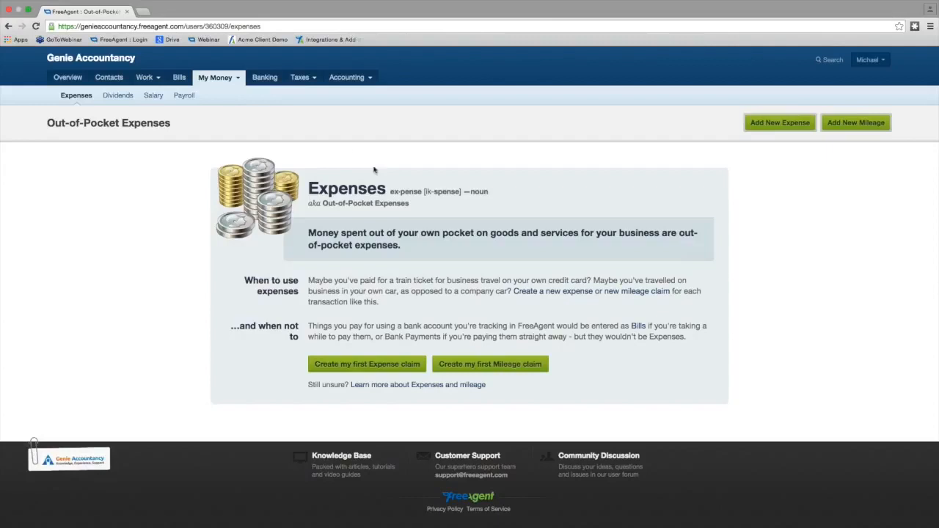
pyautogui.click(370, 371)
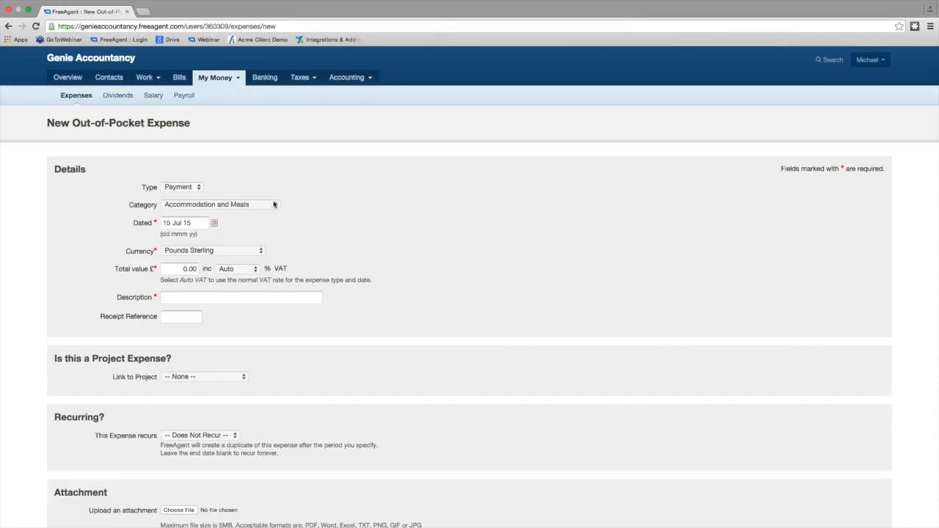
pyautogui.click(273, 204)
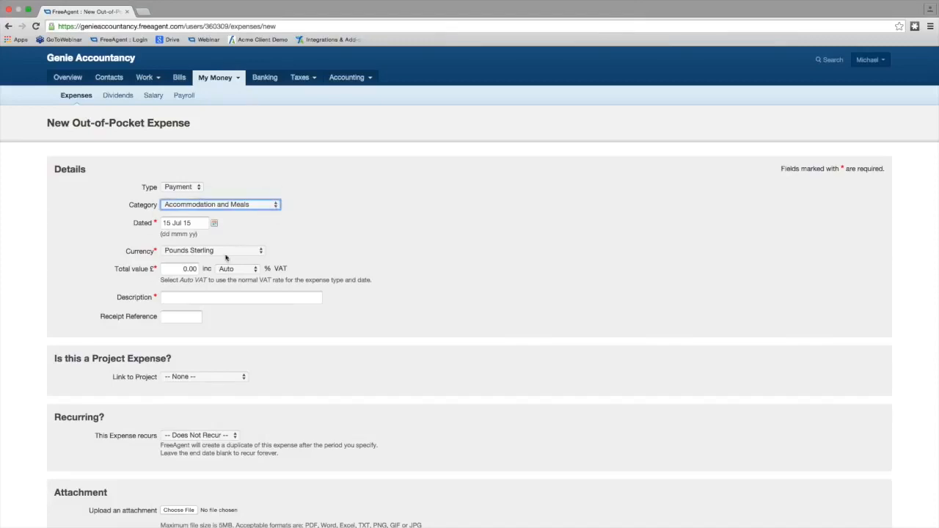
pyautogui.click(181, 294)
pyautogui.write('Roo')
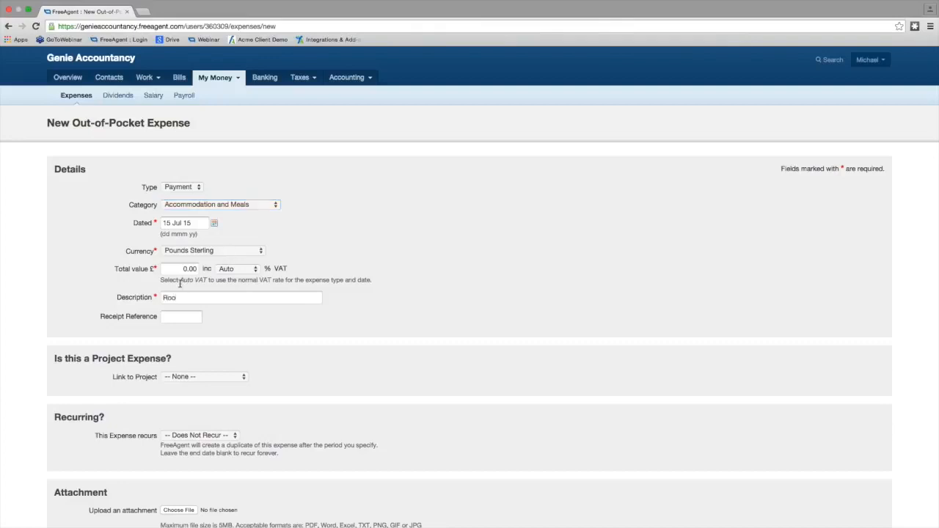
pyautogui.write('mz Manchester')
# - Set the expense's total value to 50.00 pounds and create the new expense
pyautogui.click(185, 269)
pyautogui.write('5')
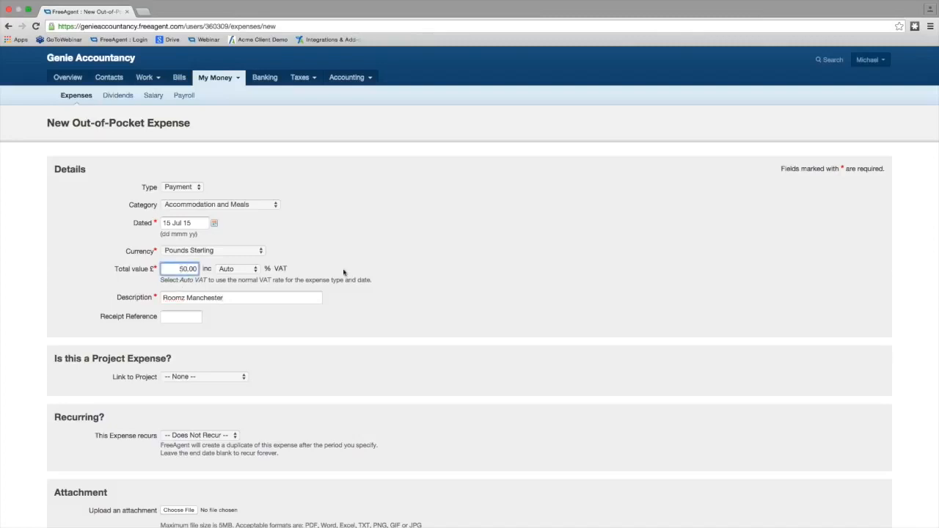
pyautogui.click(395, 267)
pyautogui.scroll(-5, 359, 326)
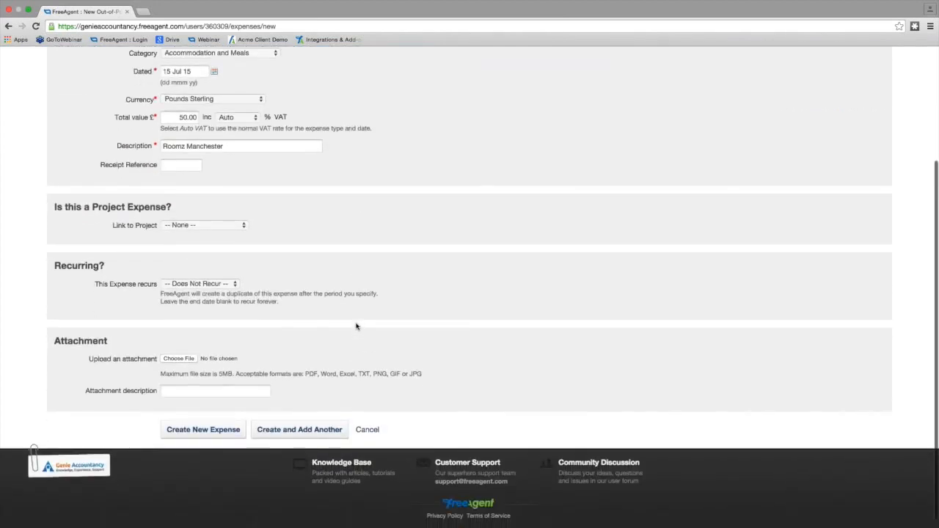
pyautogui.scroll(-1, 357, 326)
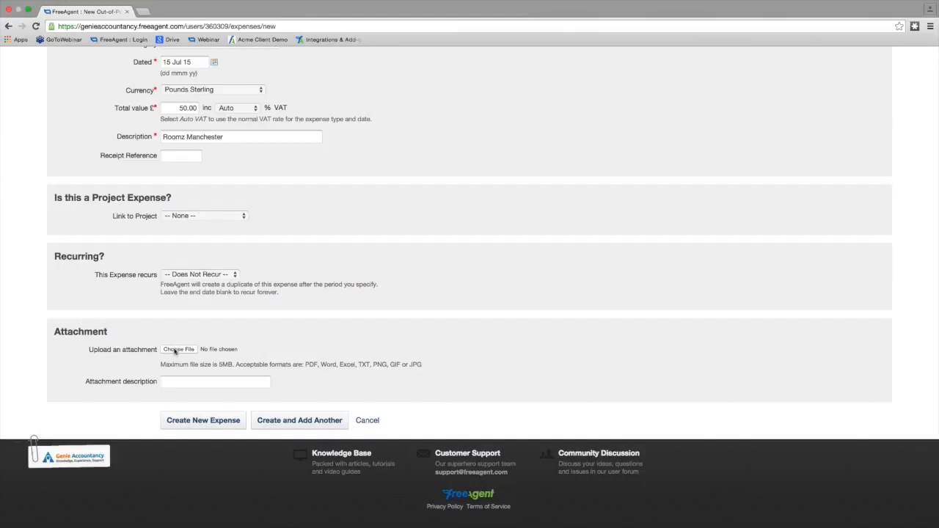
pyautogui.click(215, 419)
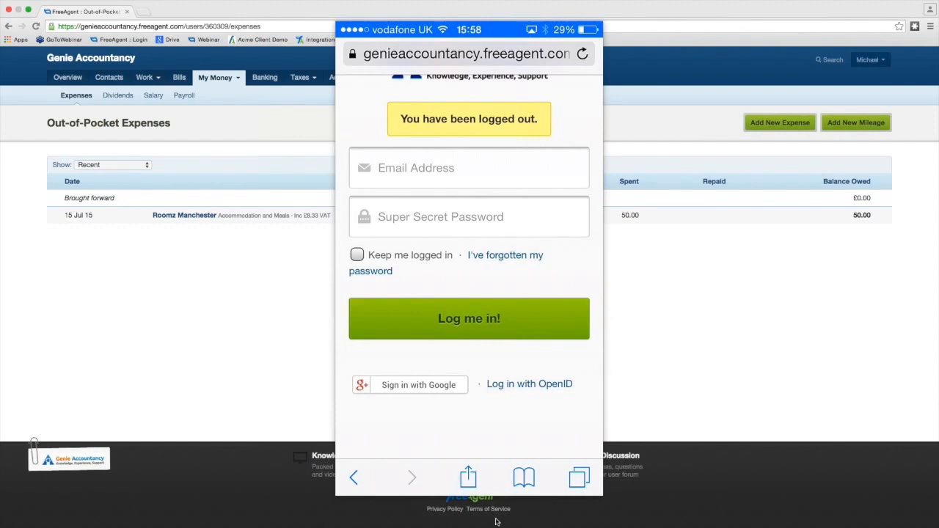
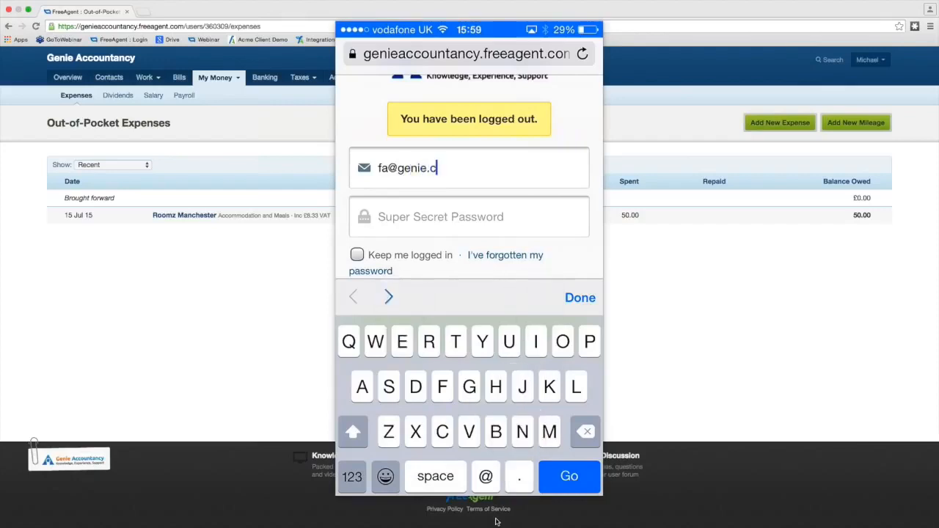
# - Log in to the FreeAgent mobile site on the phone with the account e-mail and the account password
pyautogui.press('Tab')
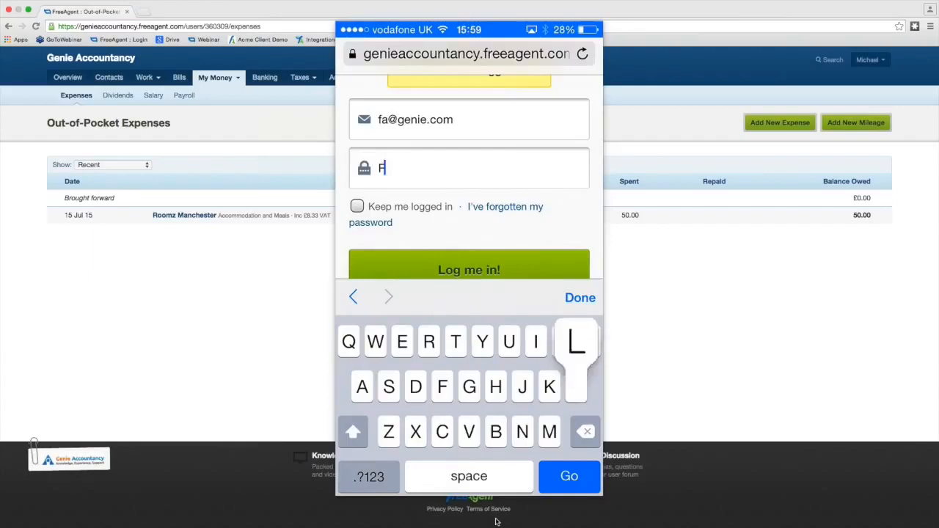
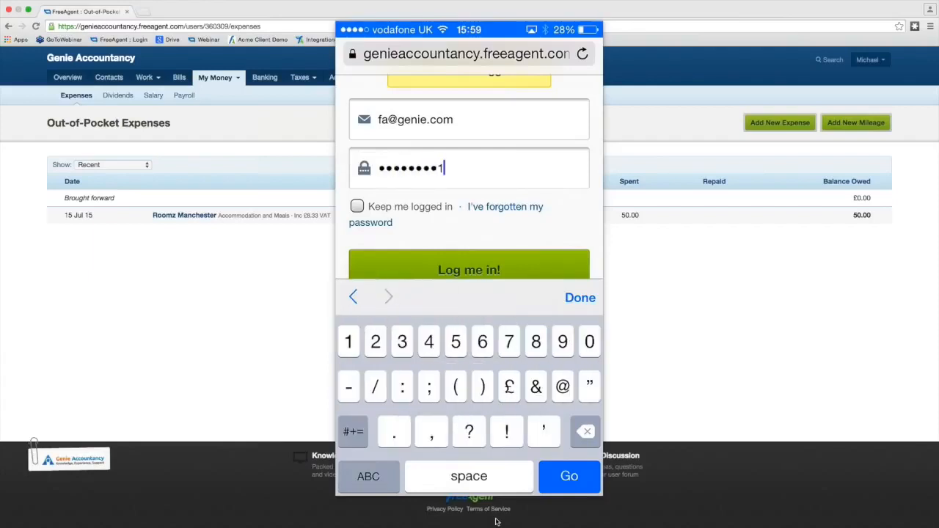
pyautogui.press('Return')
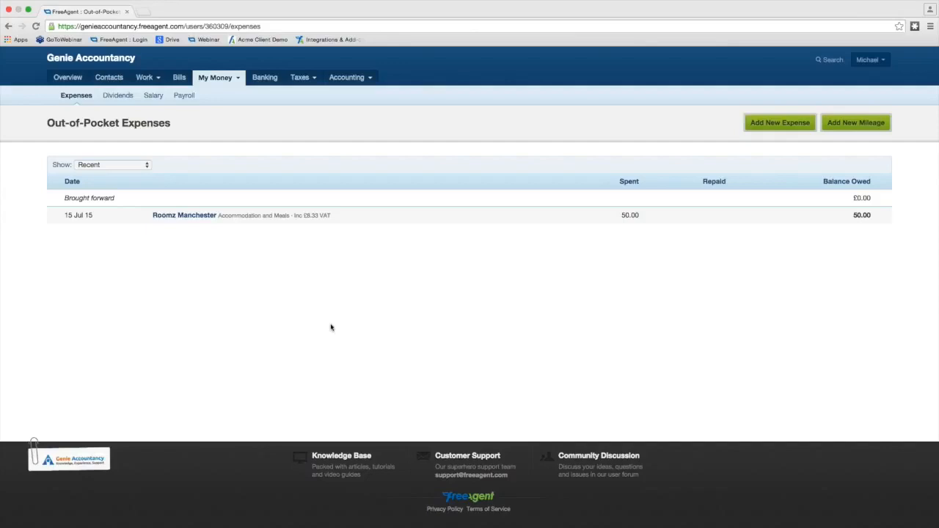
# - Refresh the out-of-pocket expenses, open the Lunch expense to preview its attached receipt, and save the expense
pyautogui.click(36, 26)
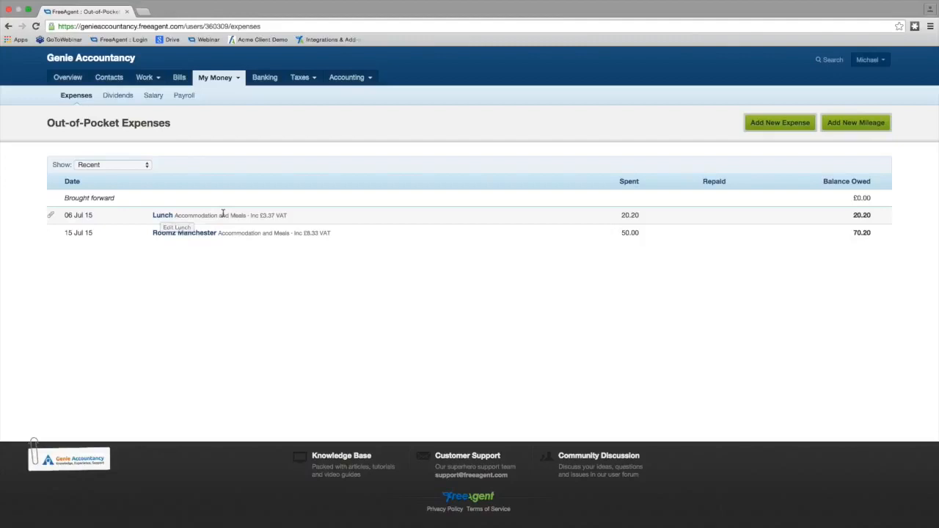
pyautogui.click(163, 216)
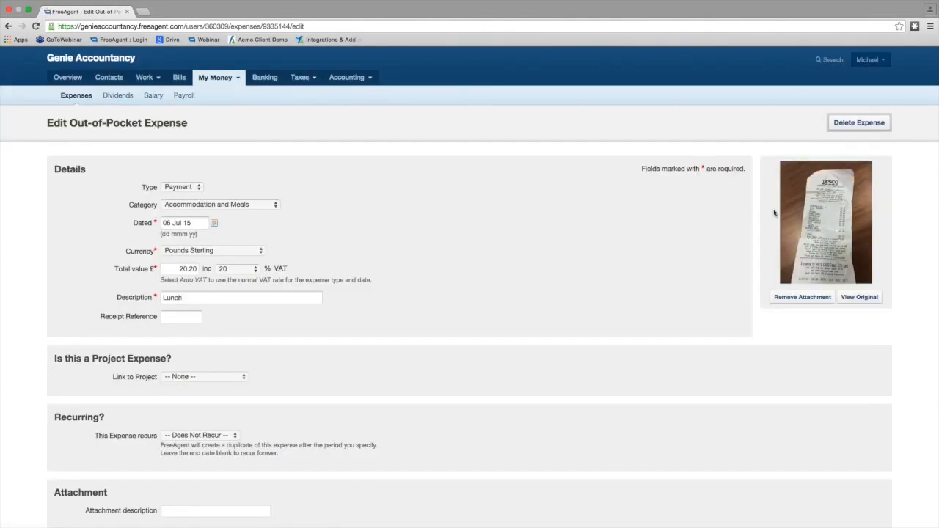
pyautogui.click(825, 221)
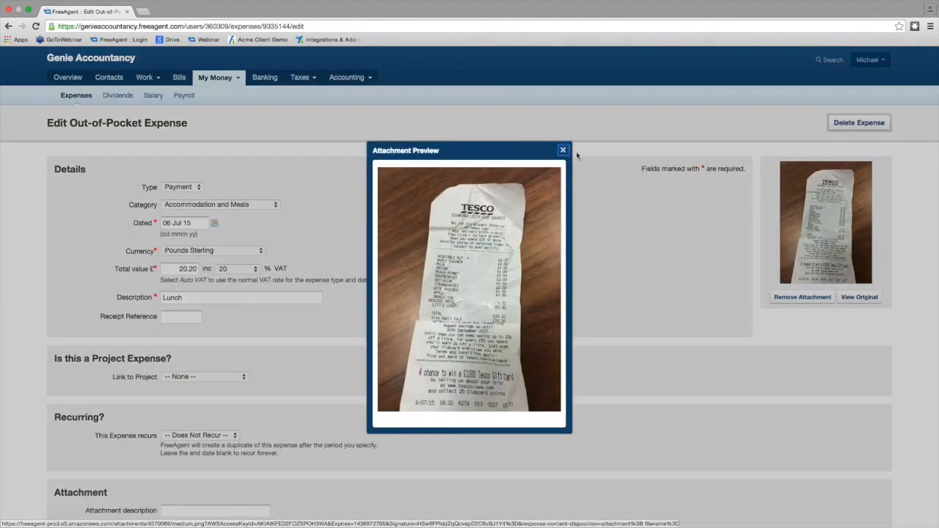
pyautogui.click(563, 151)
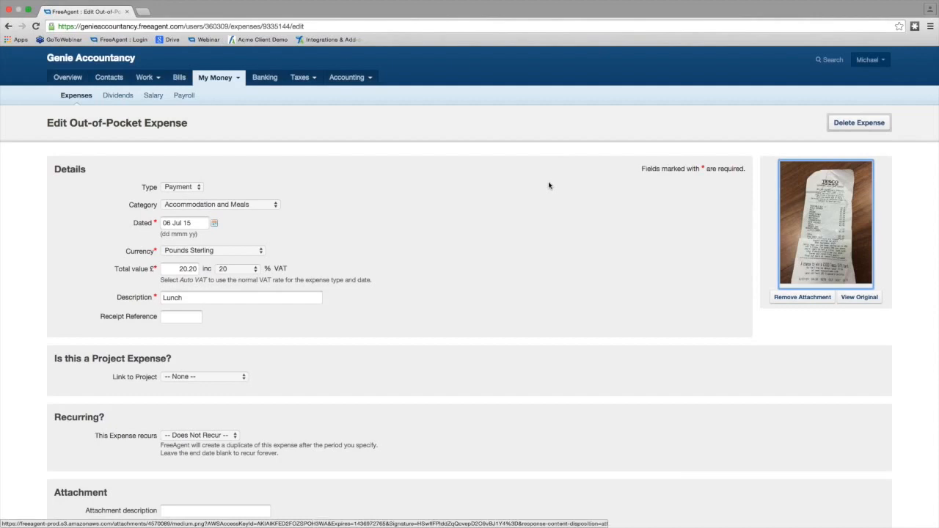
pyautogui.scroll(-3, 549, 184)
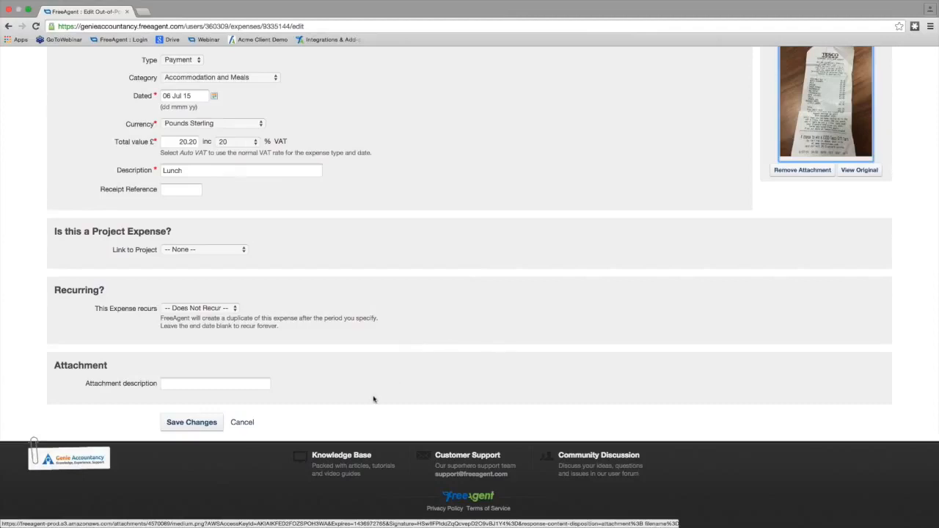
pyautogui.click(204, 427)
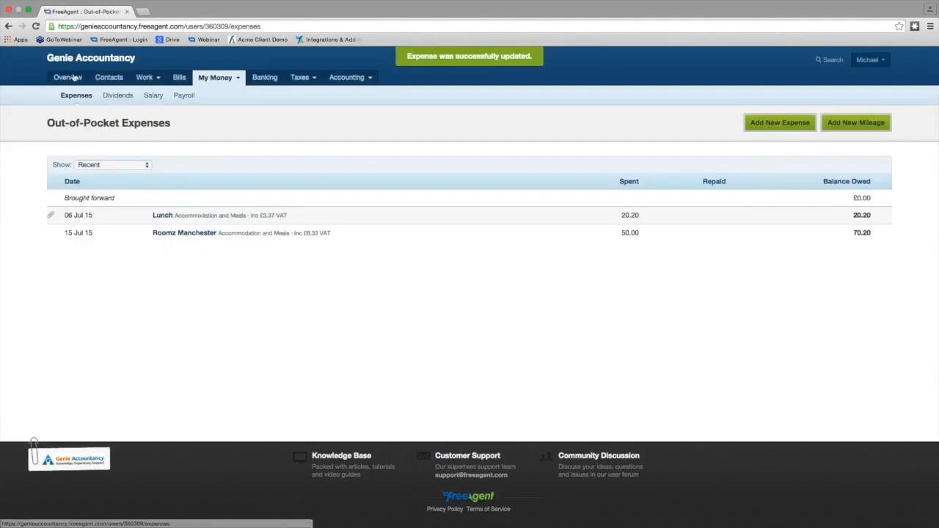
# - Examine the account overview's cashflow, invoice timeline, banking, expenses and profit and loss summaries
pyautogui.click(67, 77)
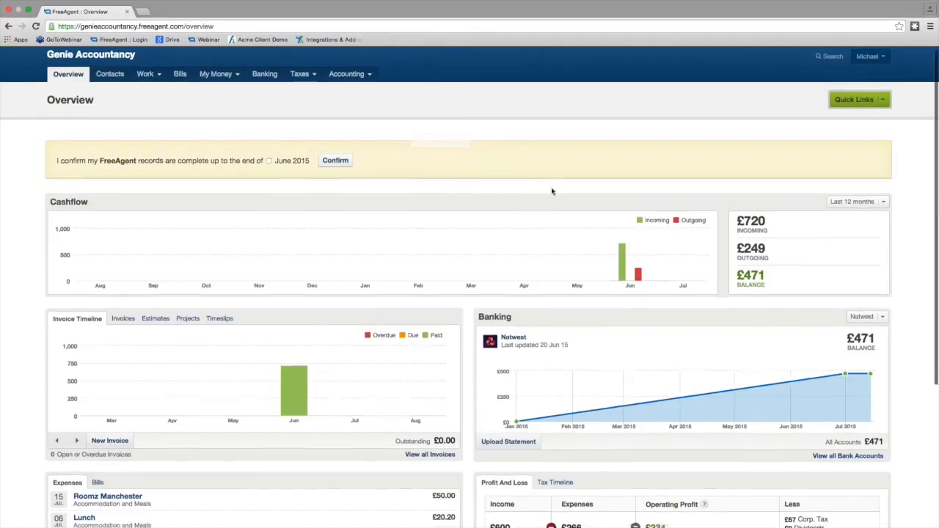
pyautogui.scroll(-1, 550, 189)
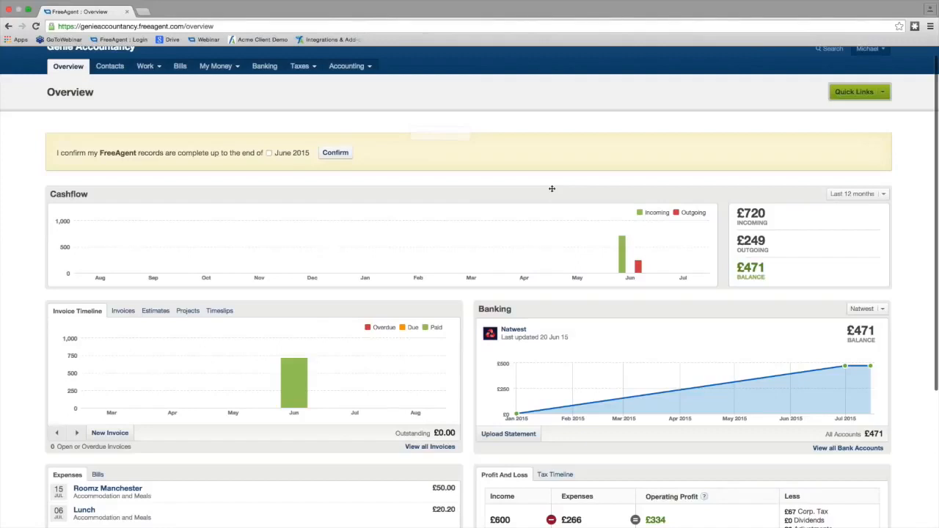
pyautogui.scroll(-1, 552, 191)
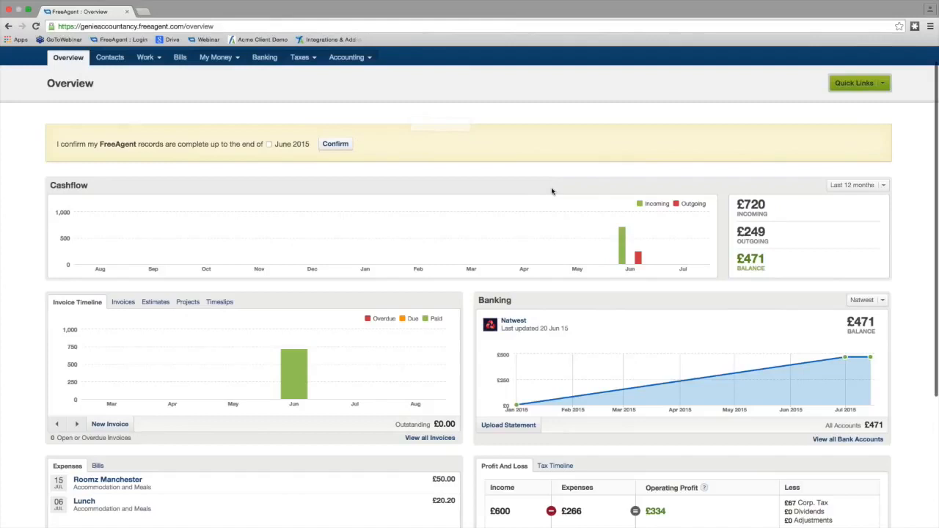
pyautogui.scroll(-1, 553, 191)
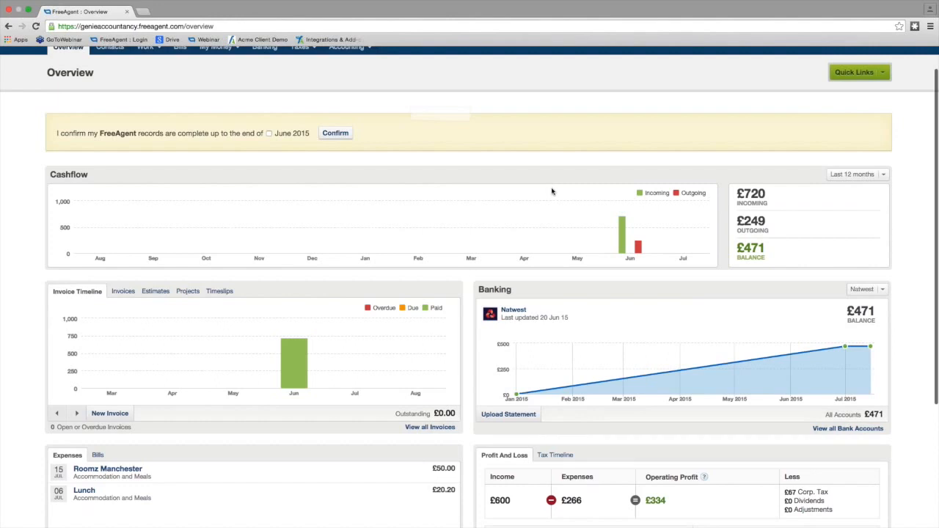
pyautogui.scroll(-1, 553, 192)
pyautogui.scroll(-2, 552, 191)
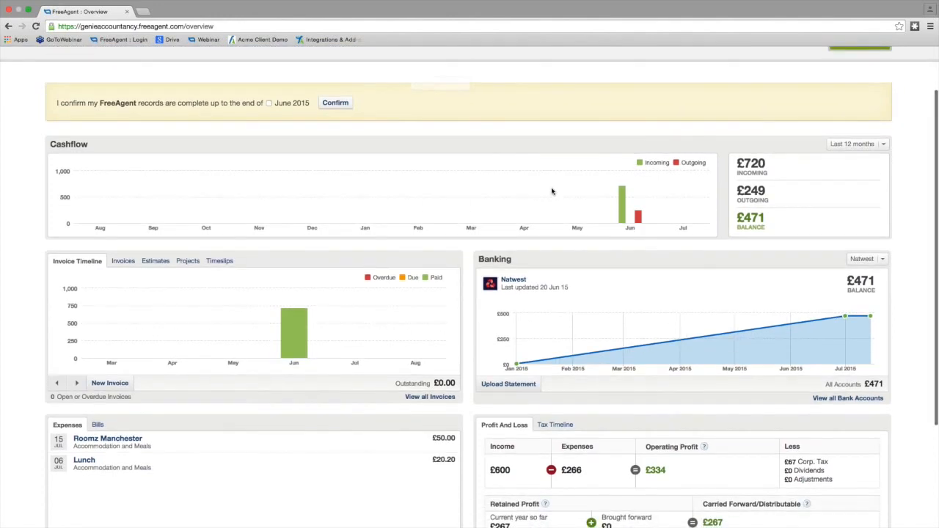
# - Confirm on the overview that the accounting records are complete up to the end of June 2015
pyautogui.scroll(-3, 552, 192)
pyautogui.scroll(-5, 552, 192)
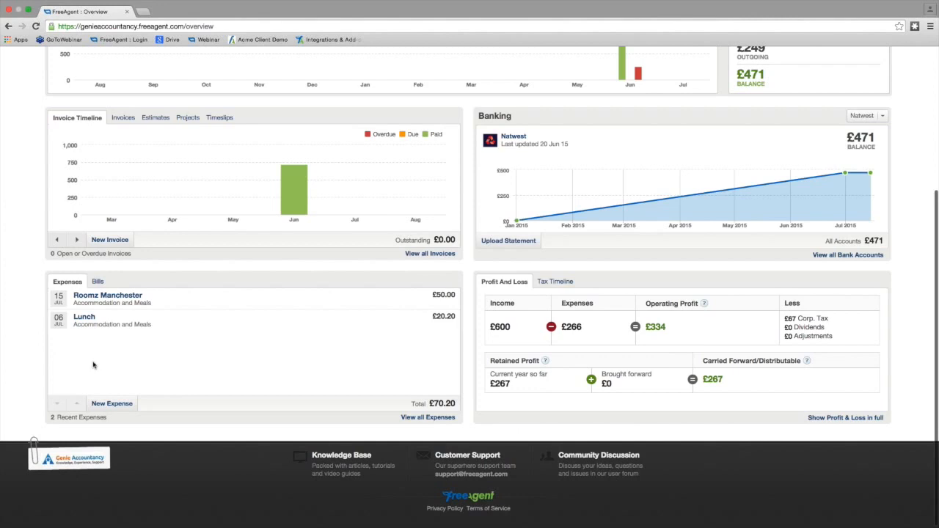
pyautogui.scroll(3, 93, 365)
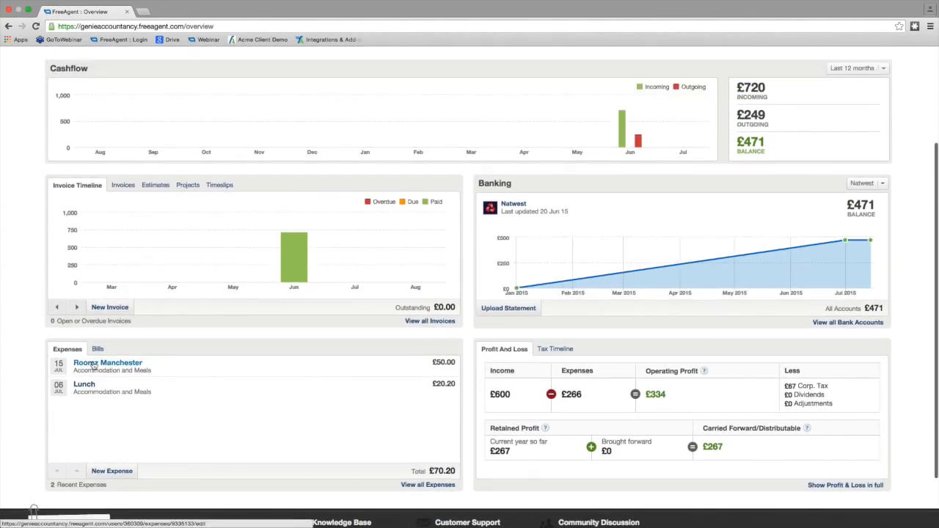
pyautogui.scroll(3, 92, 365)
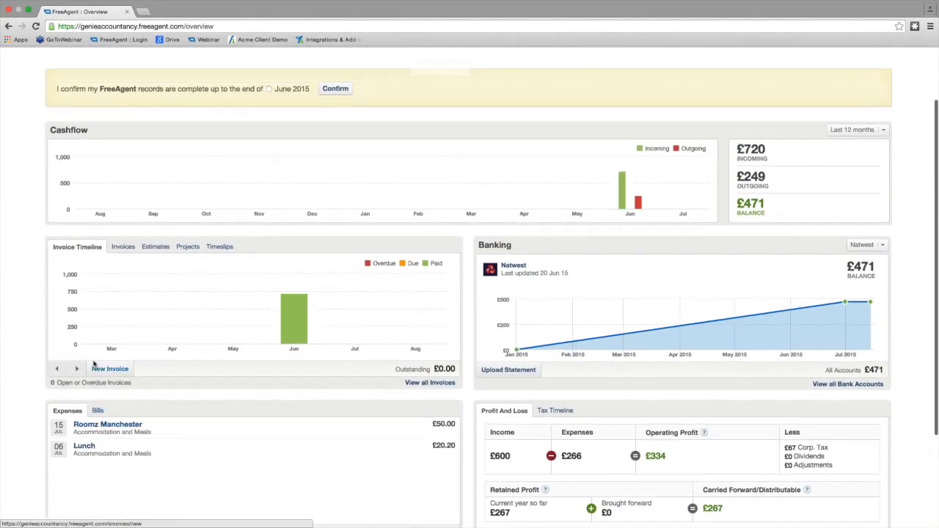
pyautogui.click(269, 91)
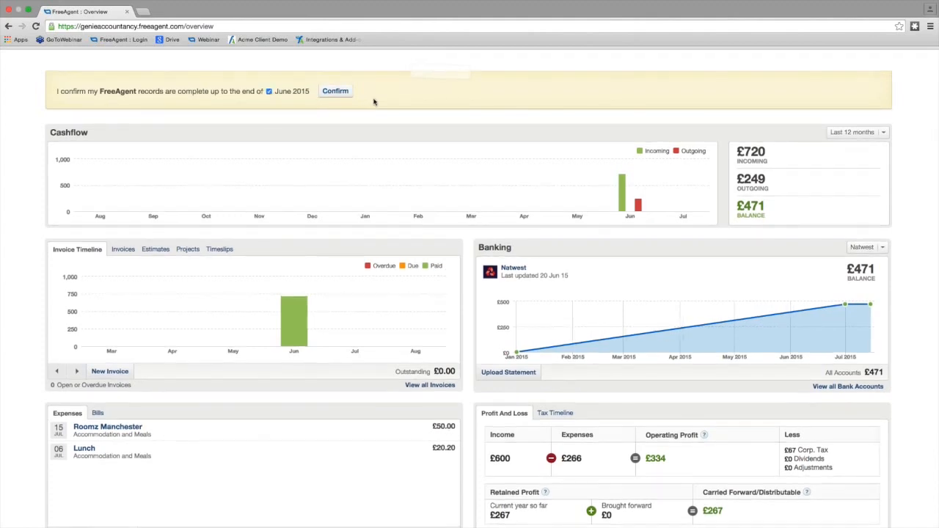
pyautogui.scroll(3, 373, 100)
pyautogui.scroll(1, 366, 125)
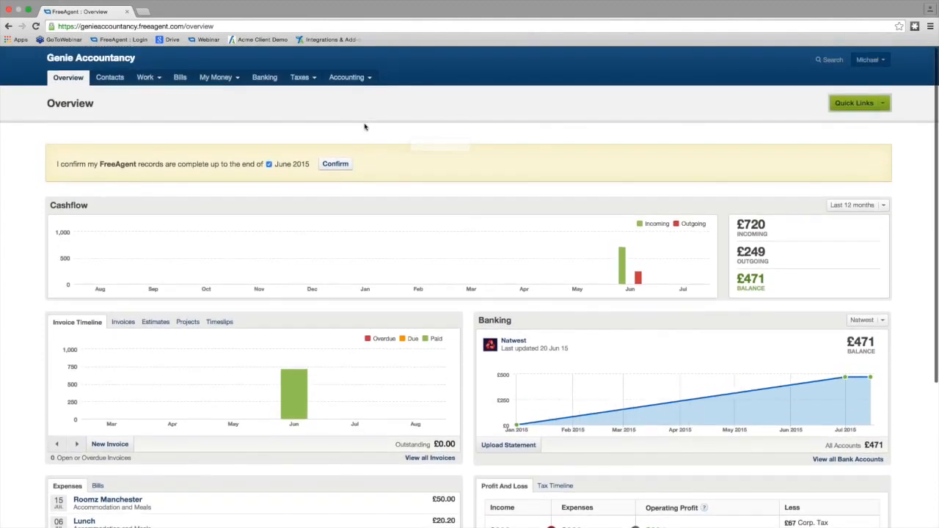
pyautogui.click(339, 166)
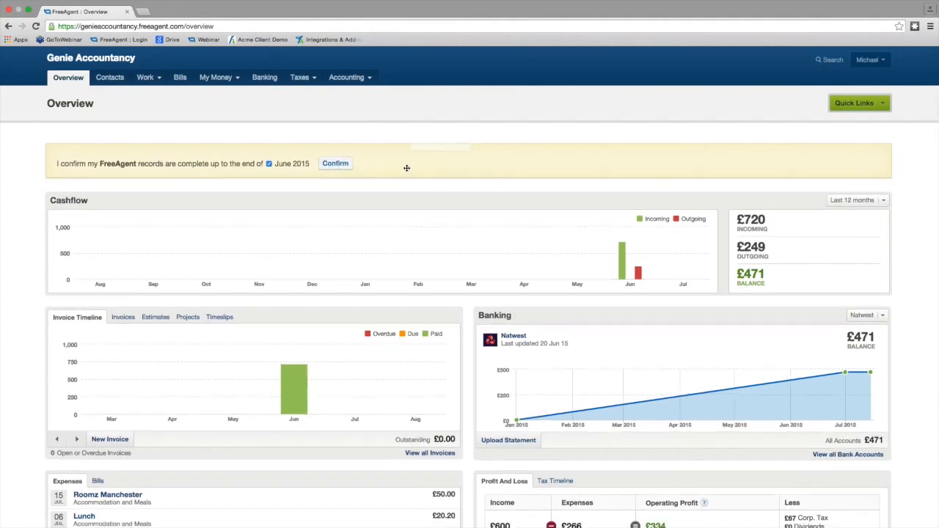
# - Review the first two pages of upcoming deadlines in the Tax Timeline, then return to the Profit And Loss summary
pyautogui.scroll(-2, 407, 171)
pyautogui.scroll(-1, 407, 171)
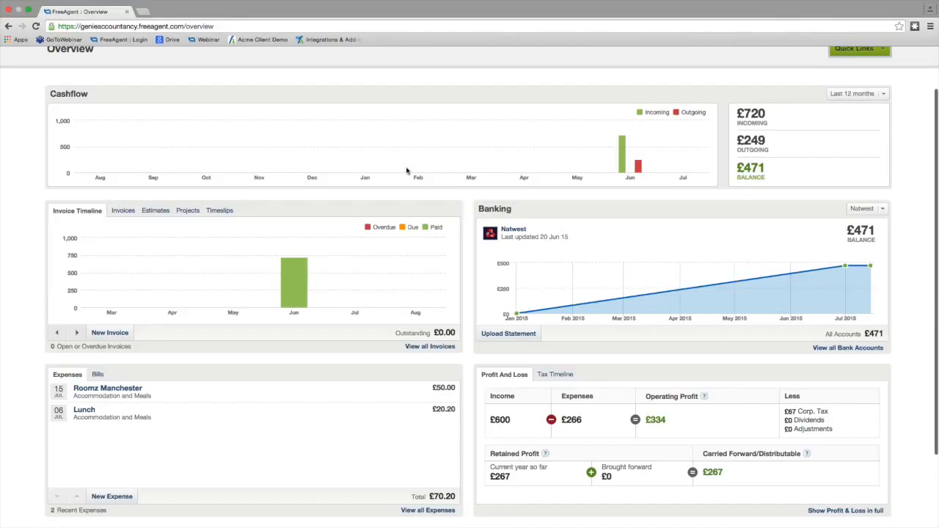
pyautogui.scroll(-1, 406, 171)
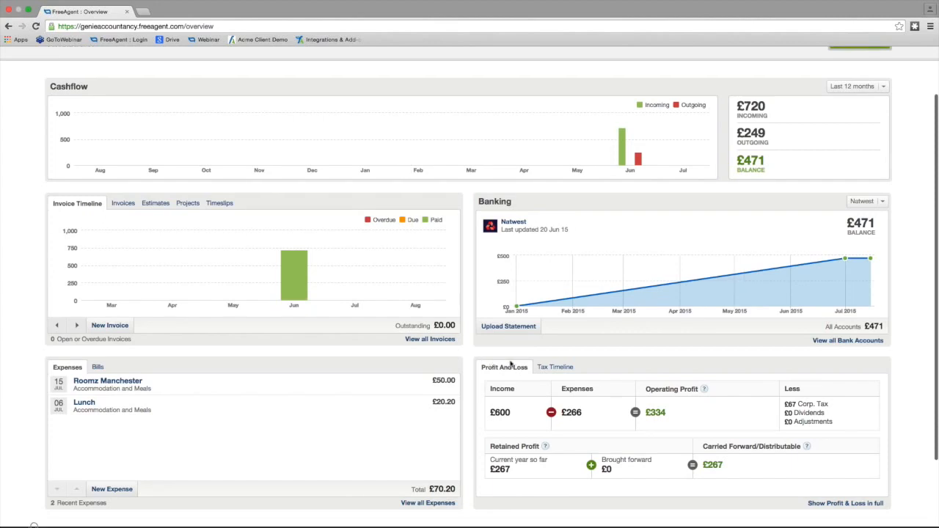
pyautogui.click(552, 367)
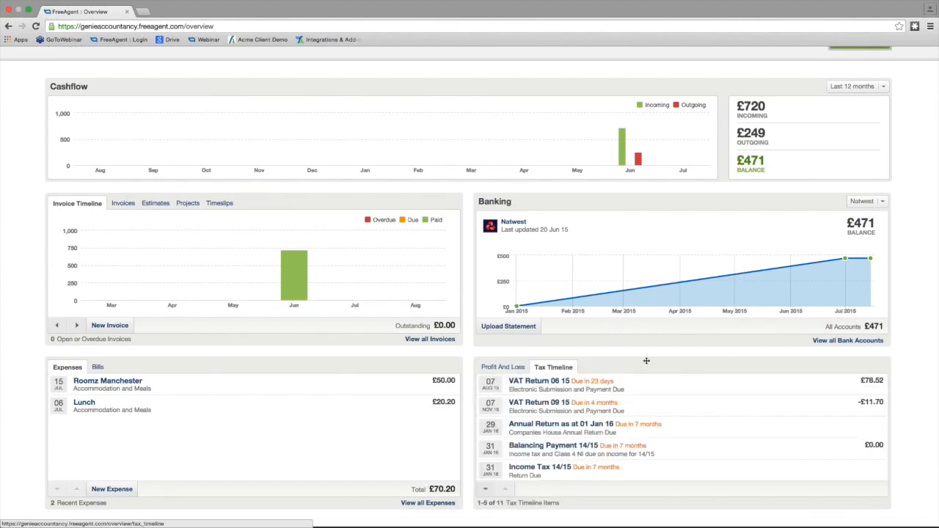
pyautogui.scroll(-1, 703, 395)
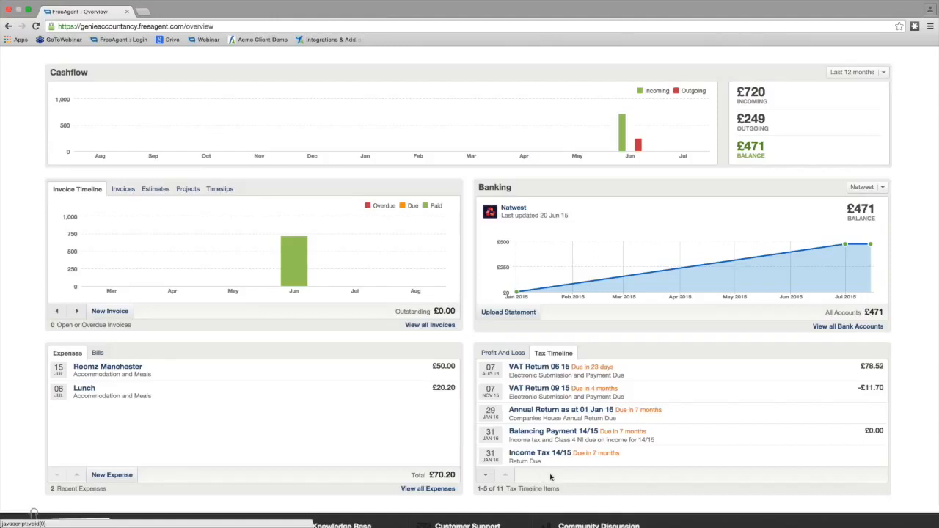
pyautogui.click(494, 477)
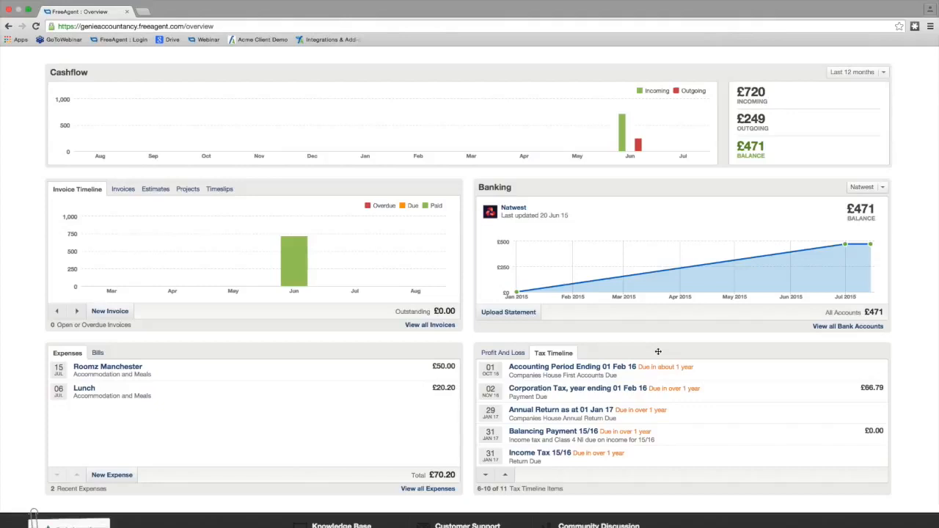
pyautogui.click(504, 353)
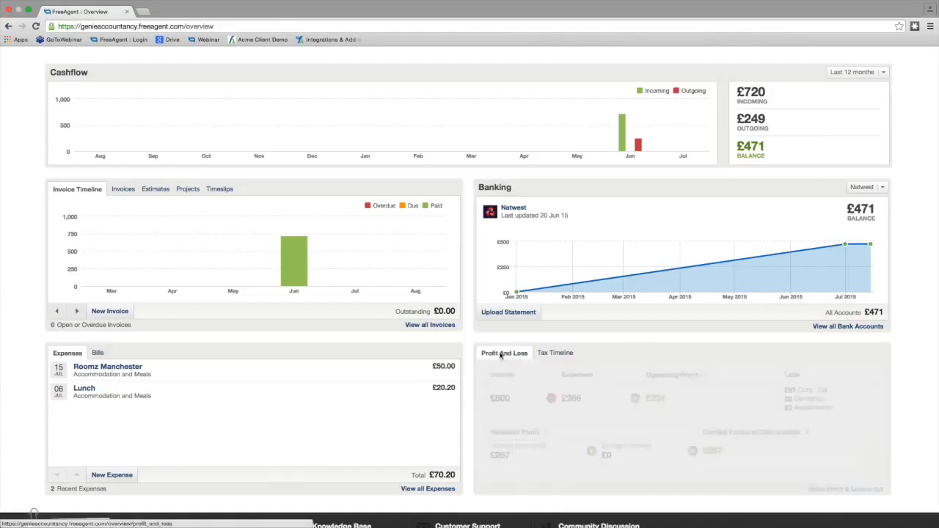